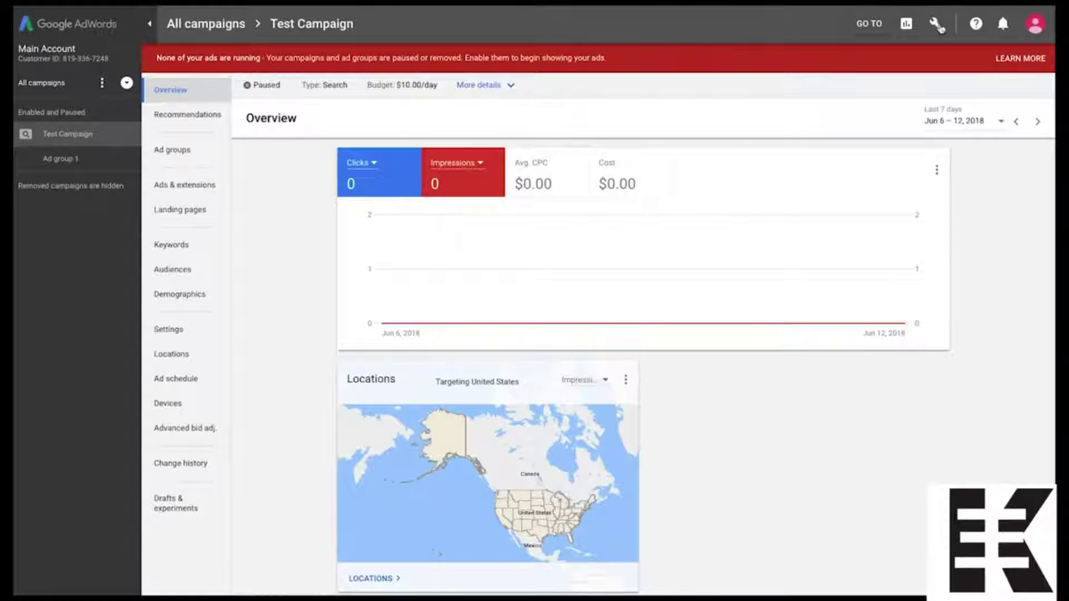
# Step: Open Keyword Planner and find keyword ideas for the keyword "Bible"
pyautogui.click(936, 24)
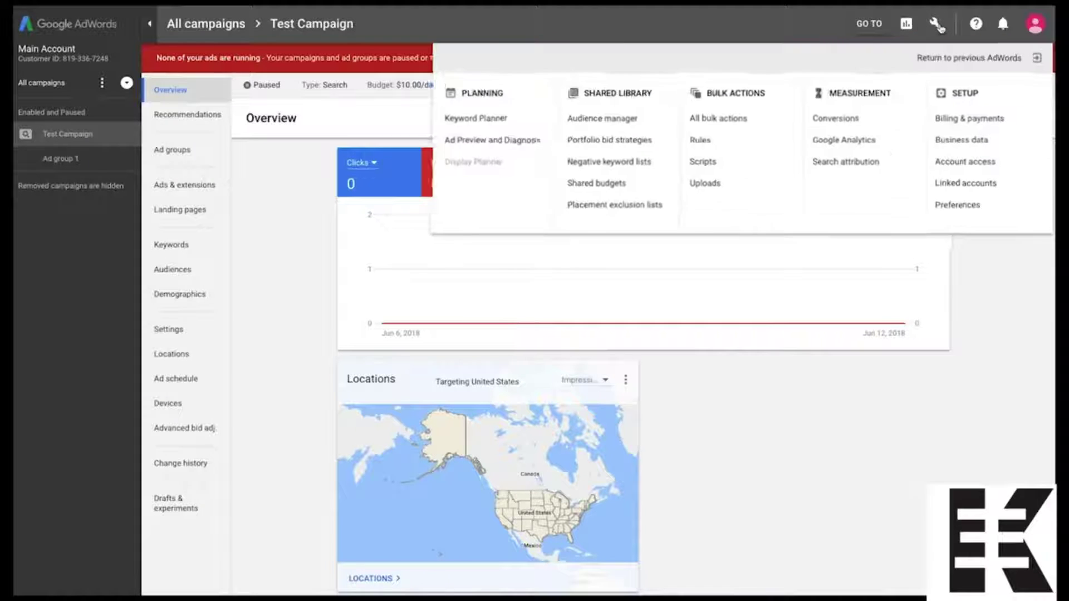
pyautogui.click(477, 119)
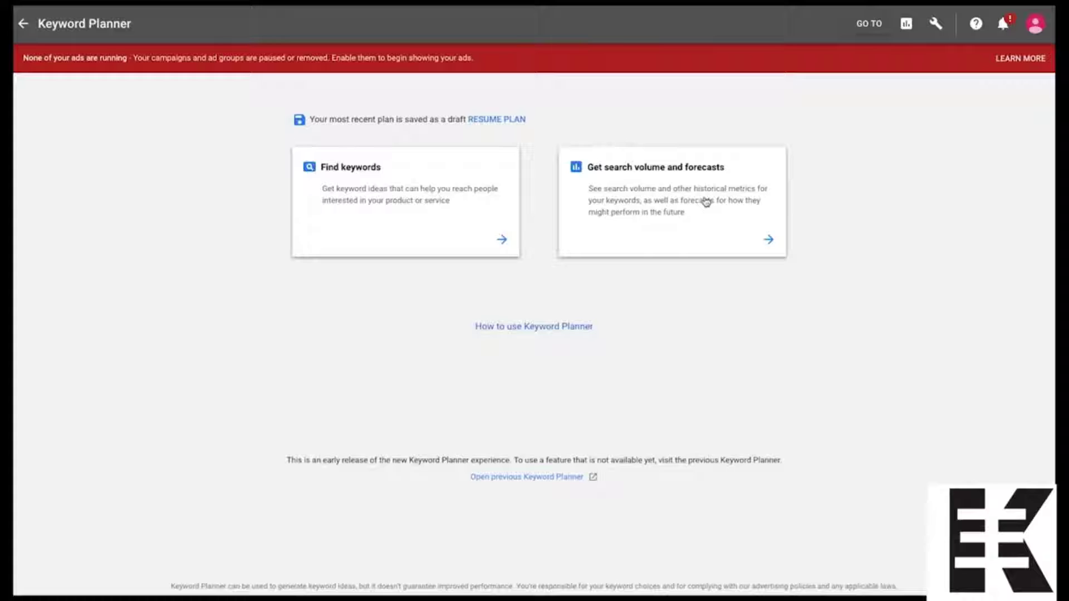
pyautogui.click(400, 199)
pyautogui.click(393, 218)
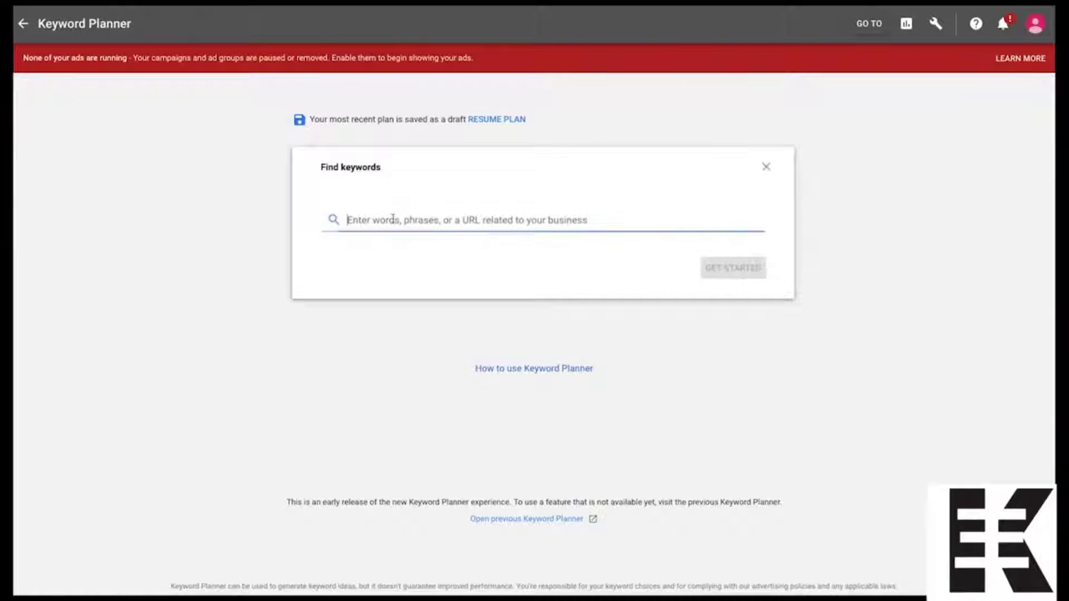
pyautogui.write('B')
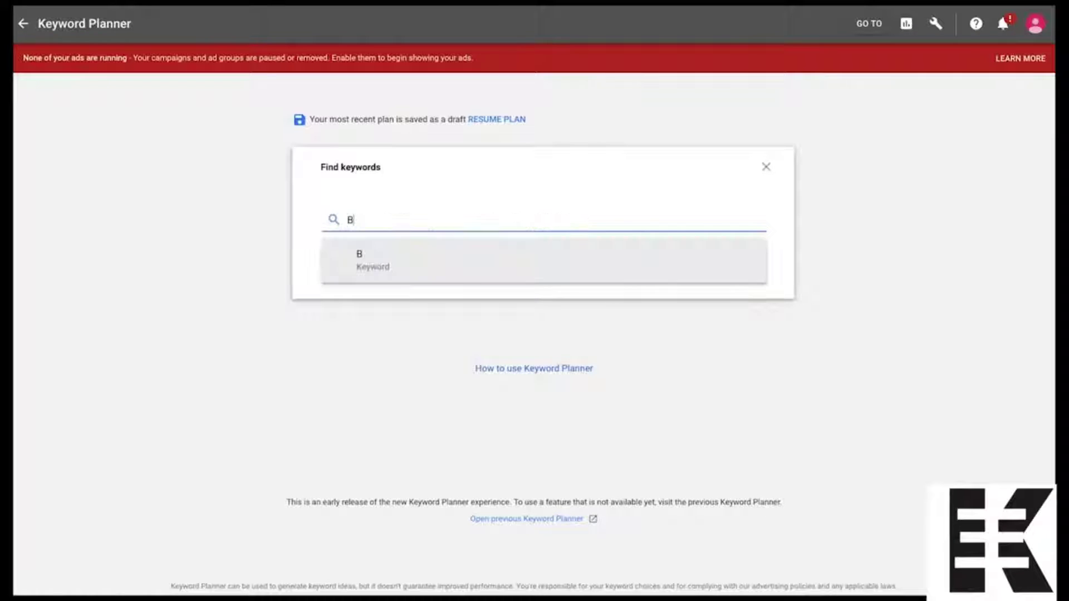
pyautogui.write('ible')
pyautogui.press('Return')
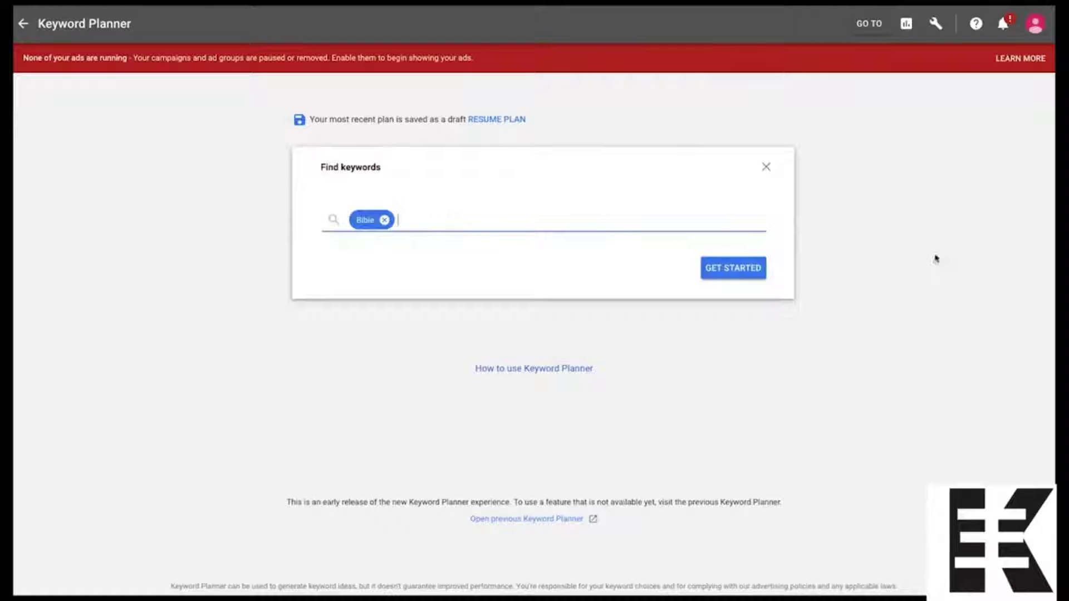
pyautogui.click(758, 270)
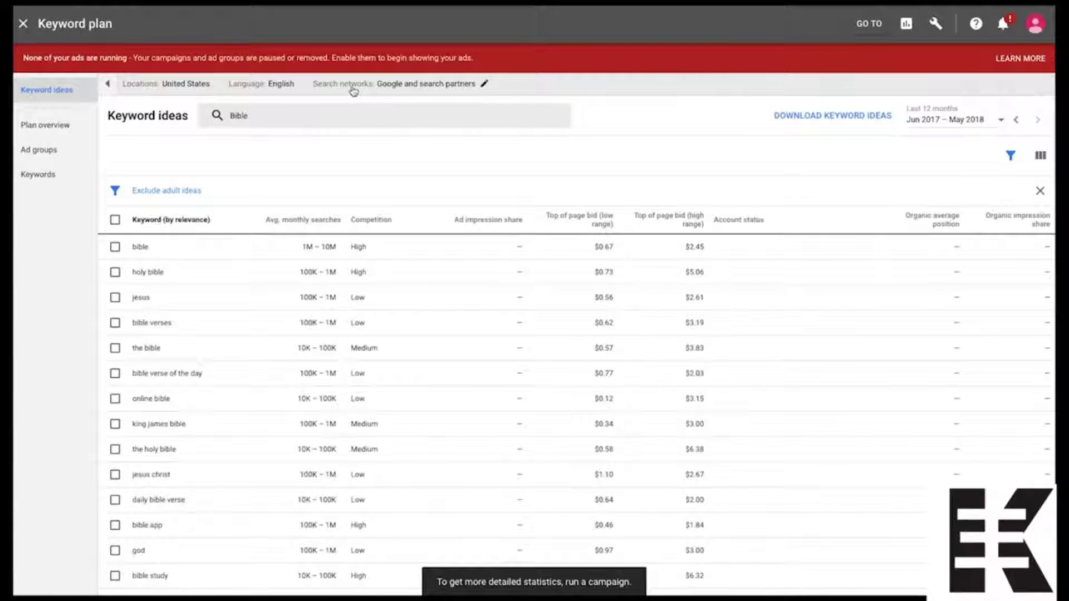
# Step: View the language options for the keyword ideas and examine the average monthly searches
pyautogui.click(295, 87)
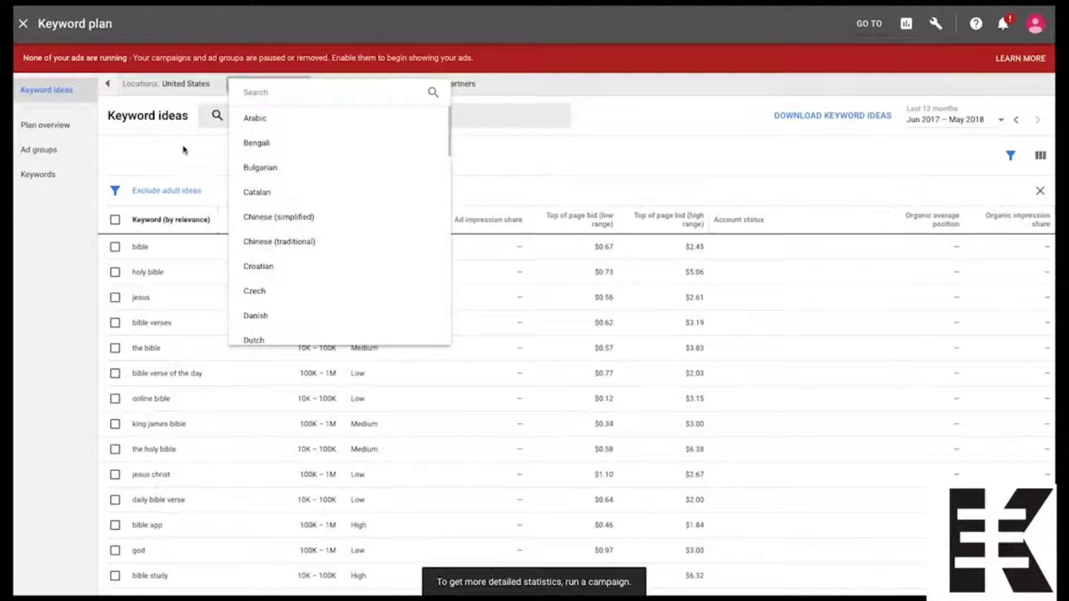
pyautogui.click(185, 164)
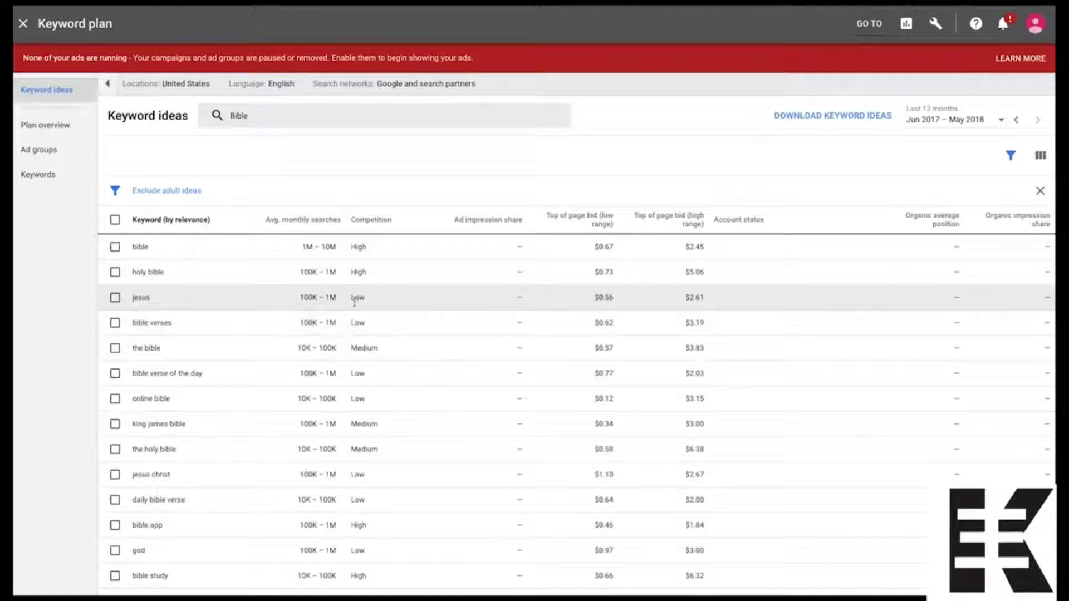
pyautogui.moveTo(340, 229)
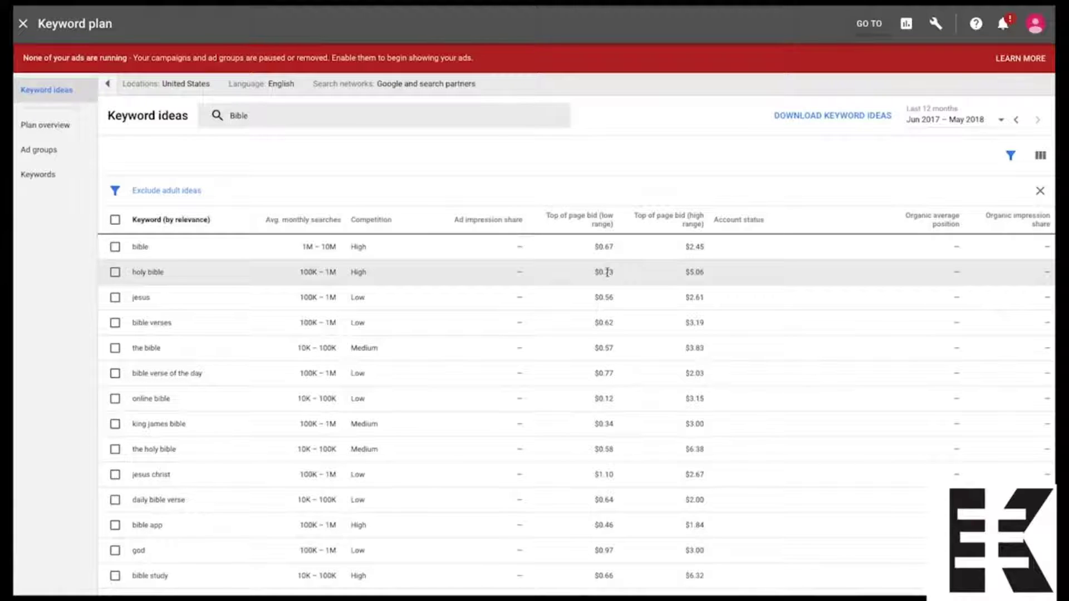
# Step: Add "Jesus Christ" as a second search keyword beside "Bible" and get the results
pyautogui.click(296, 116)
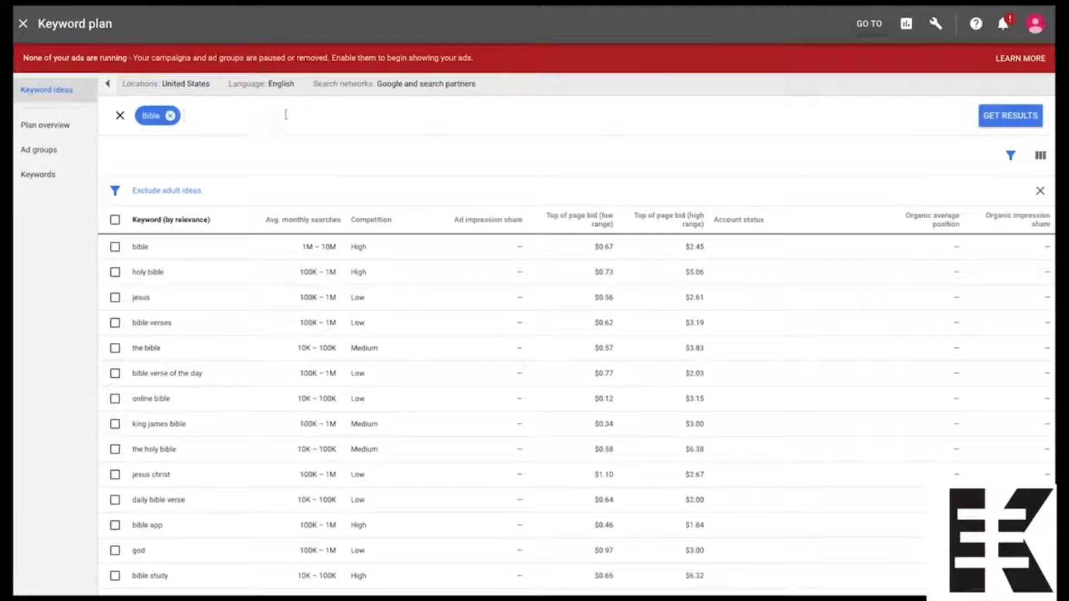
pyautogui.write('Jesus Christ')
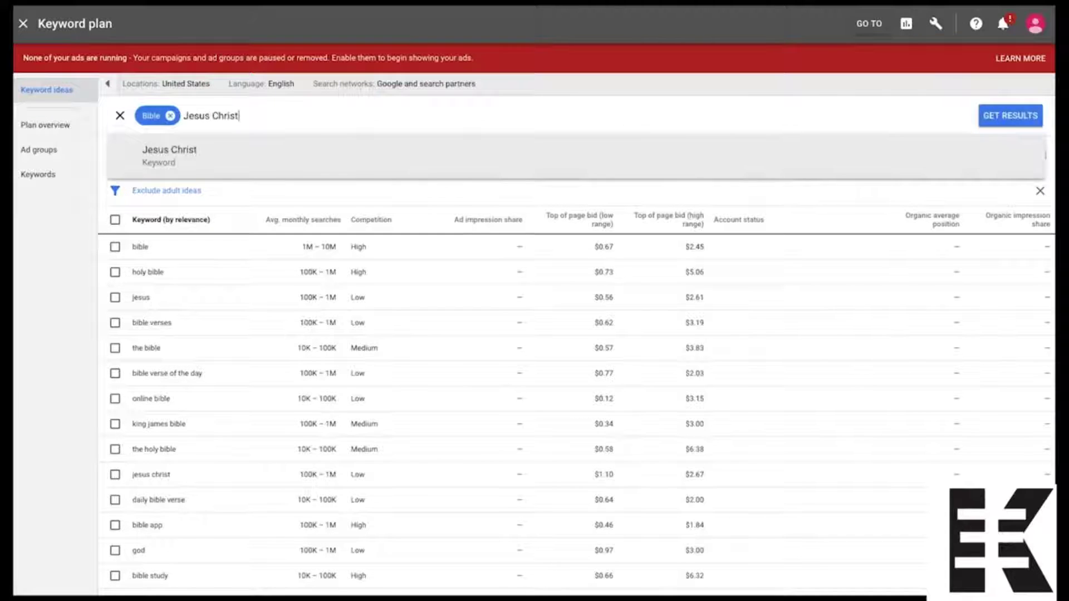
pyautogui.press('Return')
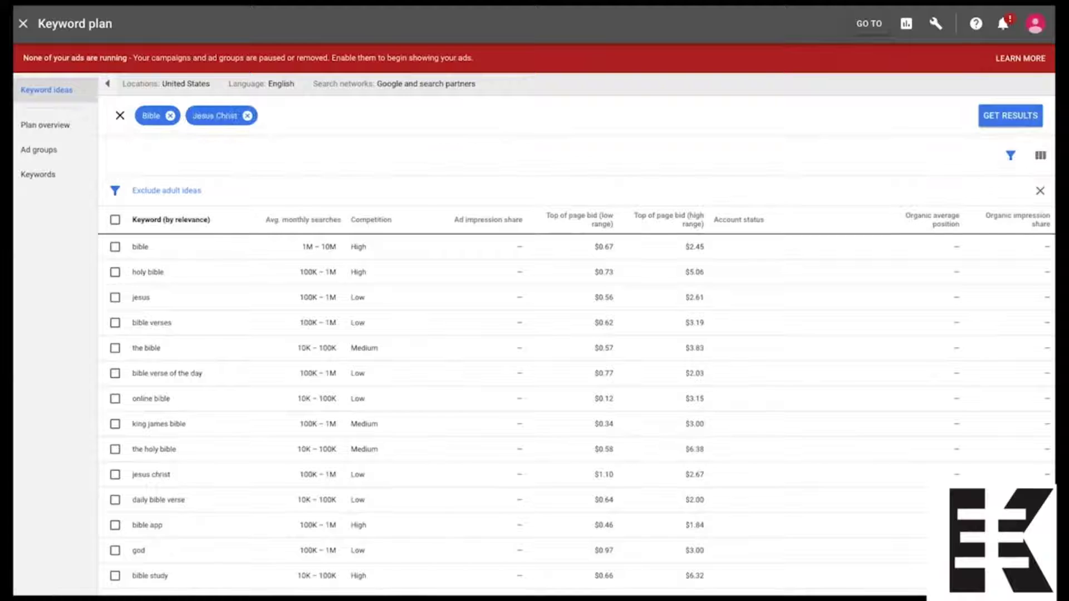
pyautogui.click(1010, 116)
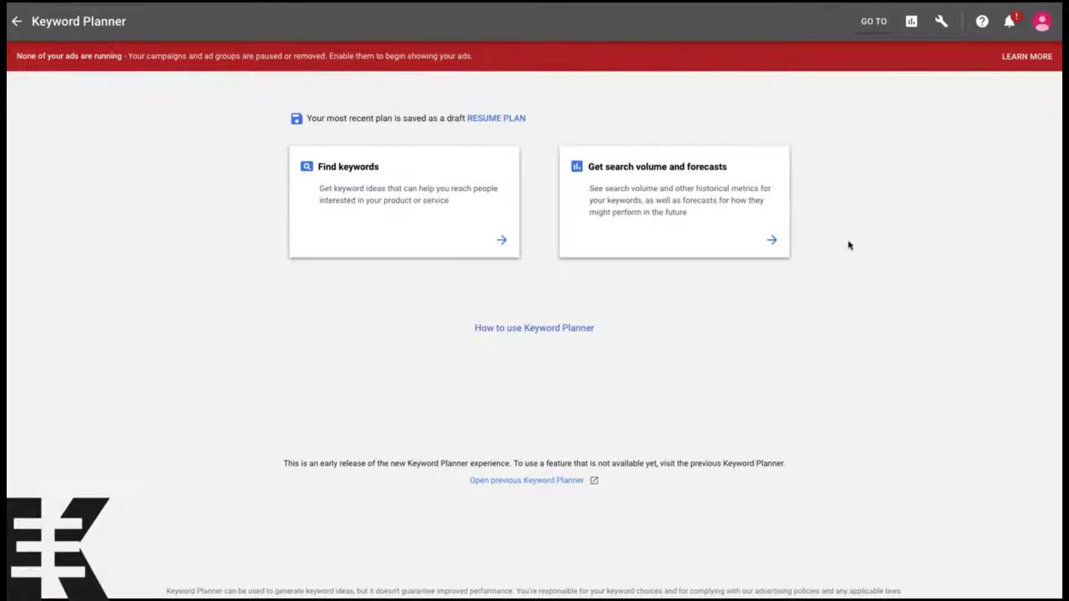
# Step: Get search volume and forecasts in Keyword Planner for the keyword "Bible"
pyautogui.click(940, 23)
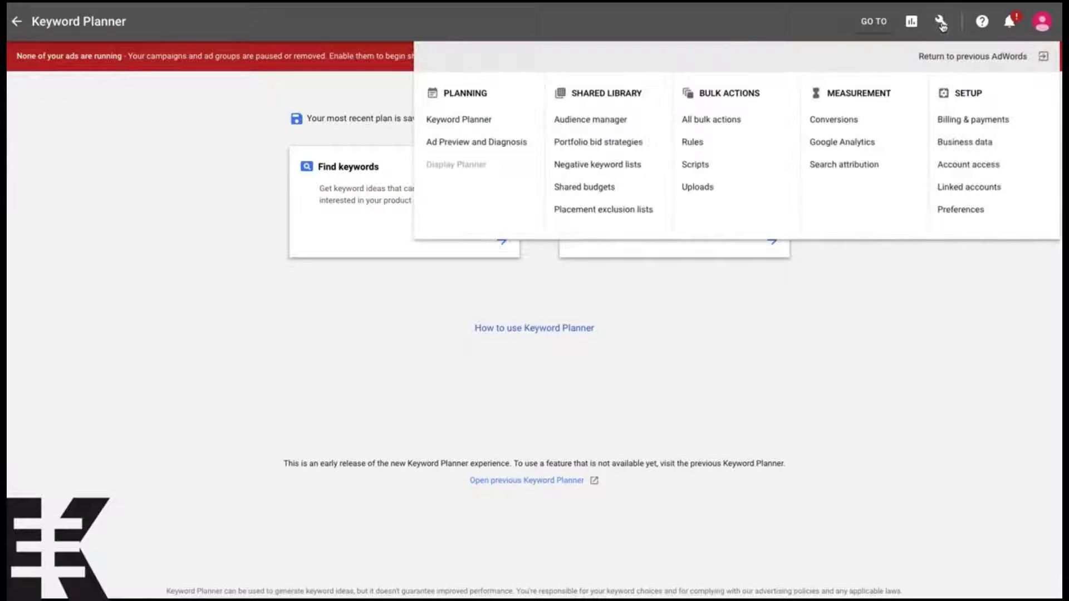
pyautogui.click(341, 306)
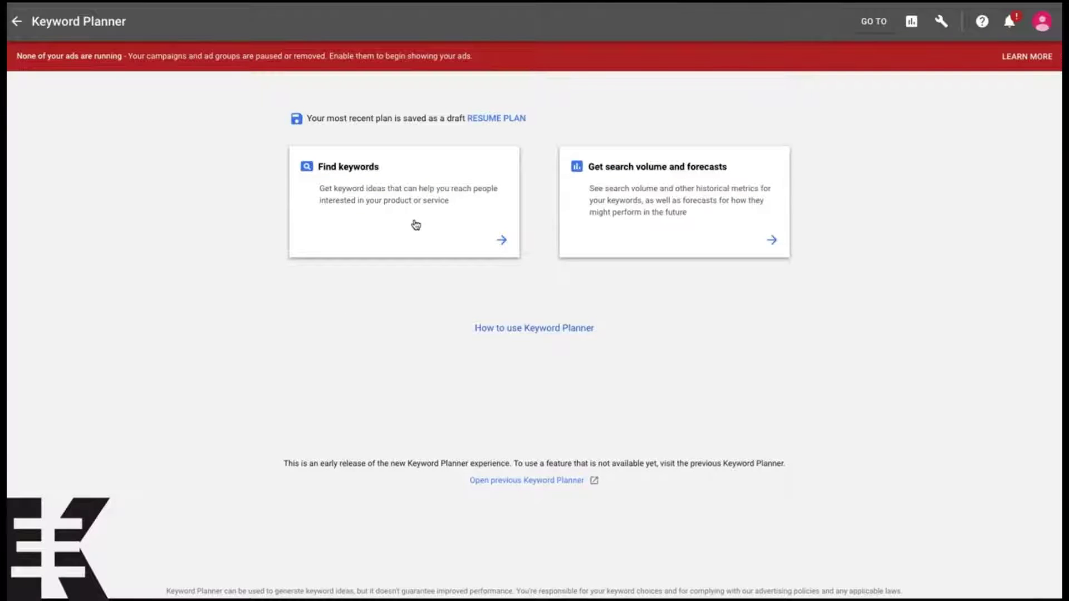
pyautogui.click(662, 213)
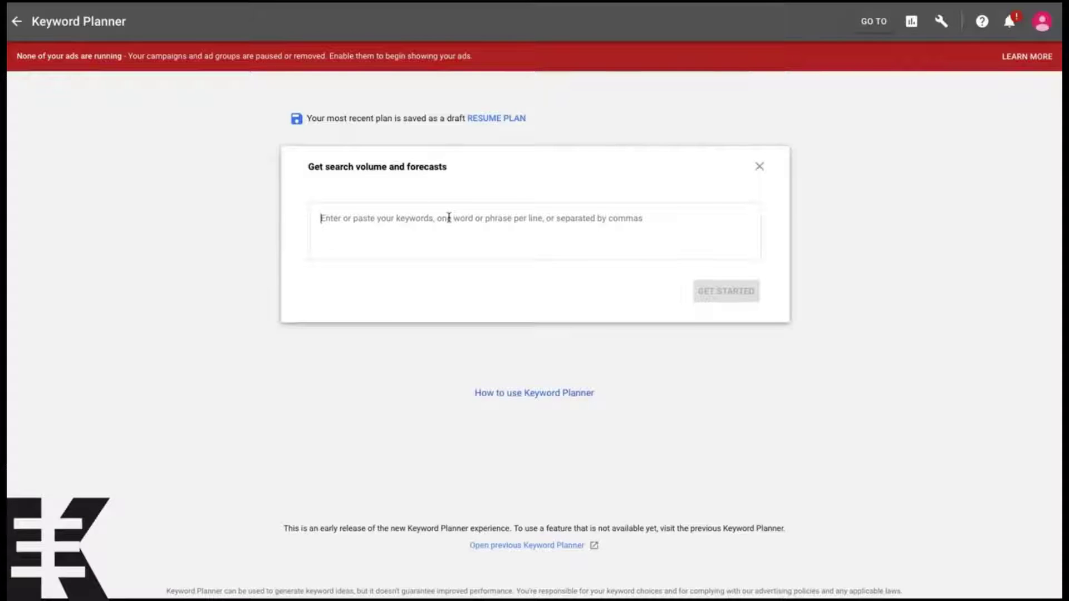
pyautogui.write('Bible')
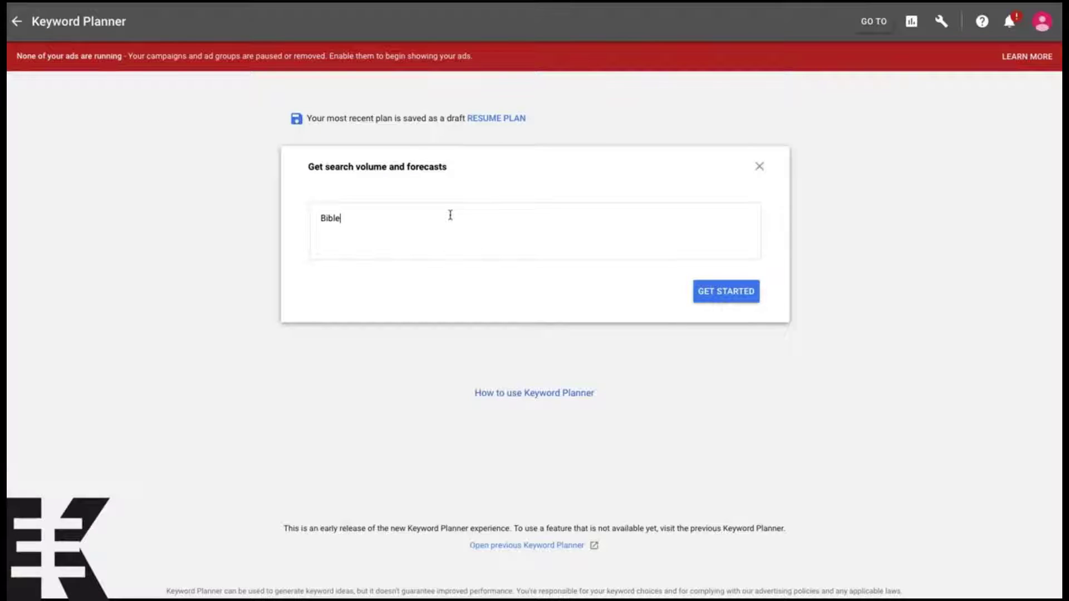
pyautogui.click(704, 292)
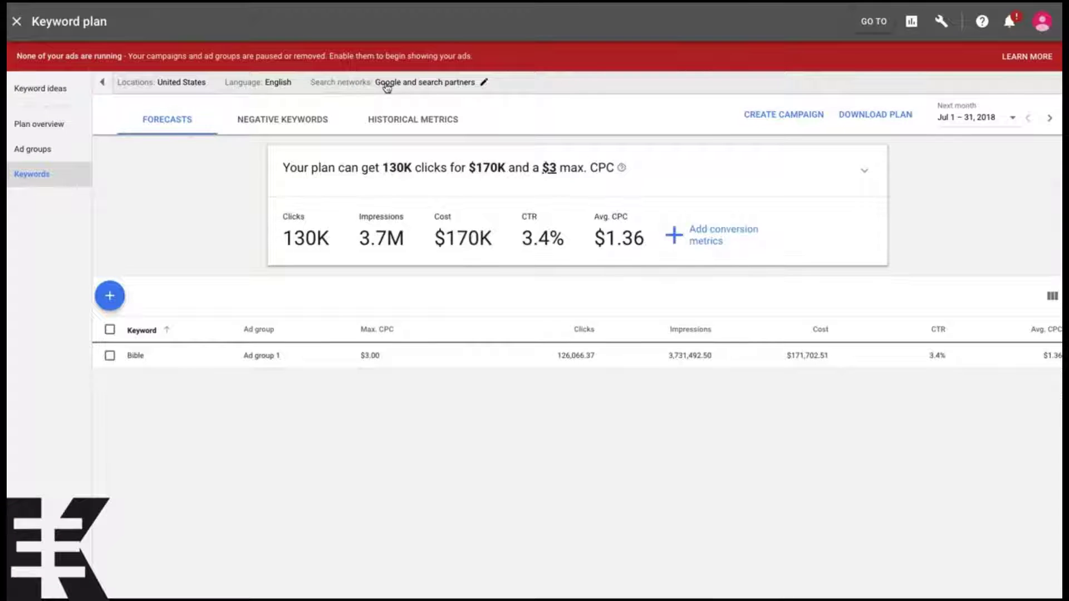
# Step: Look over the plan's language options and negative keywords, and return to the forecasts
pyautogui.click(267, 85)
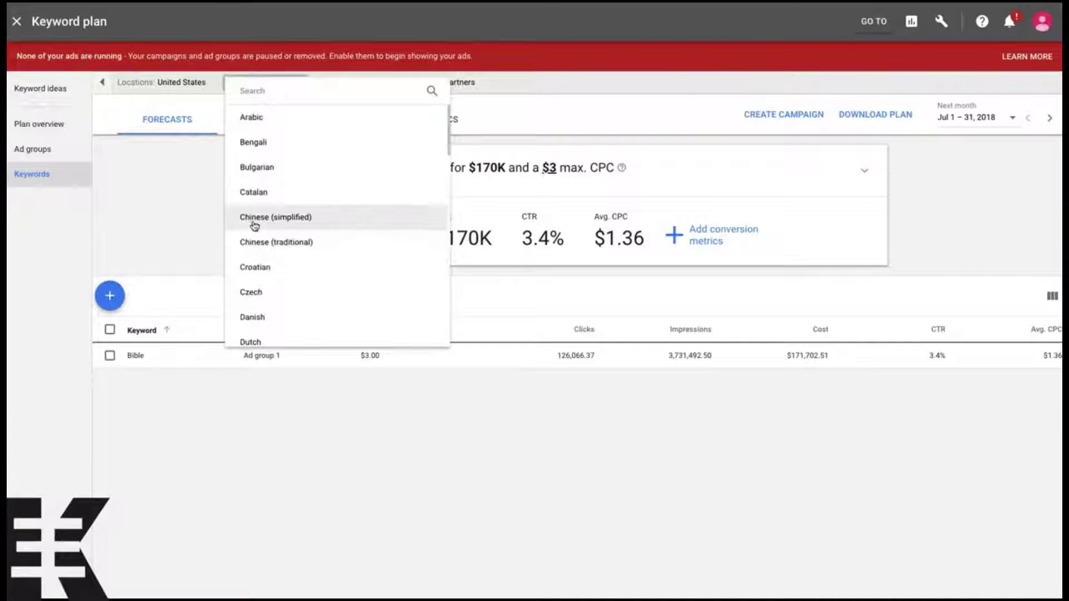
pyautogui.click(189, 175)
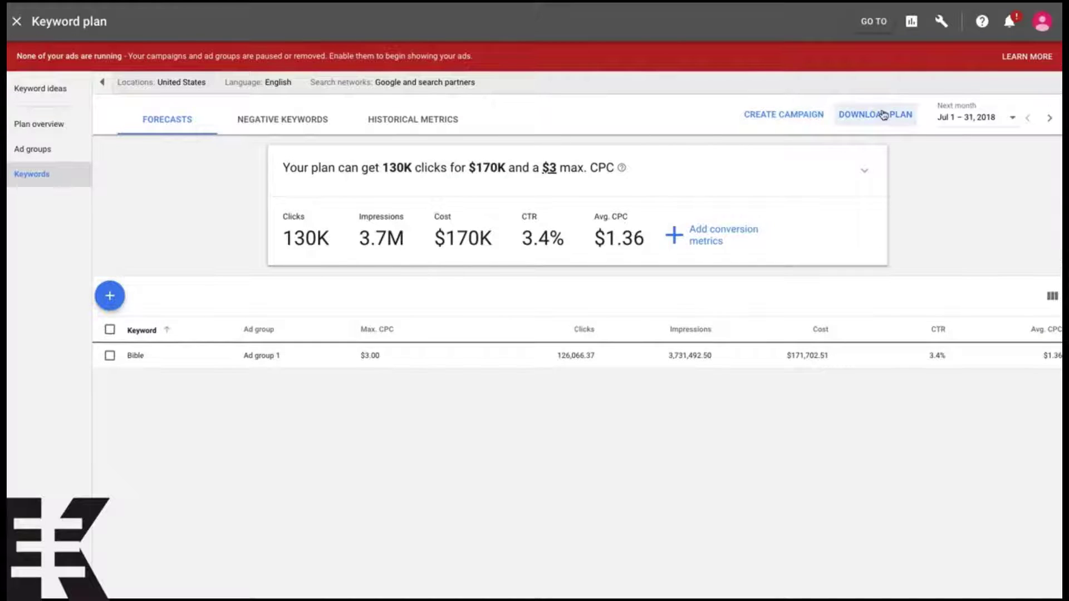
pyautogui.click(293, 129)
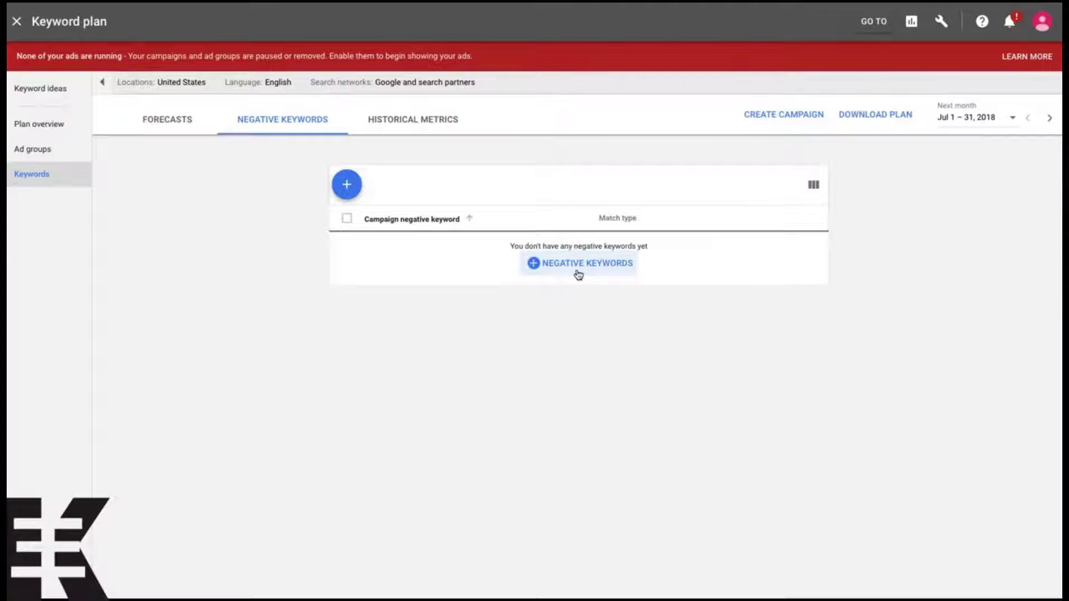
pyautogui.click(179, 126)
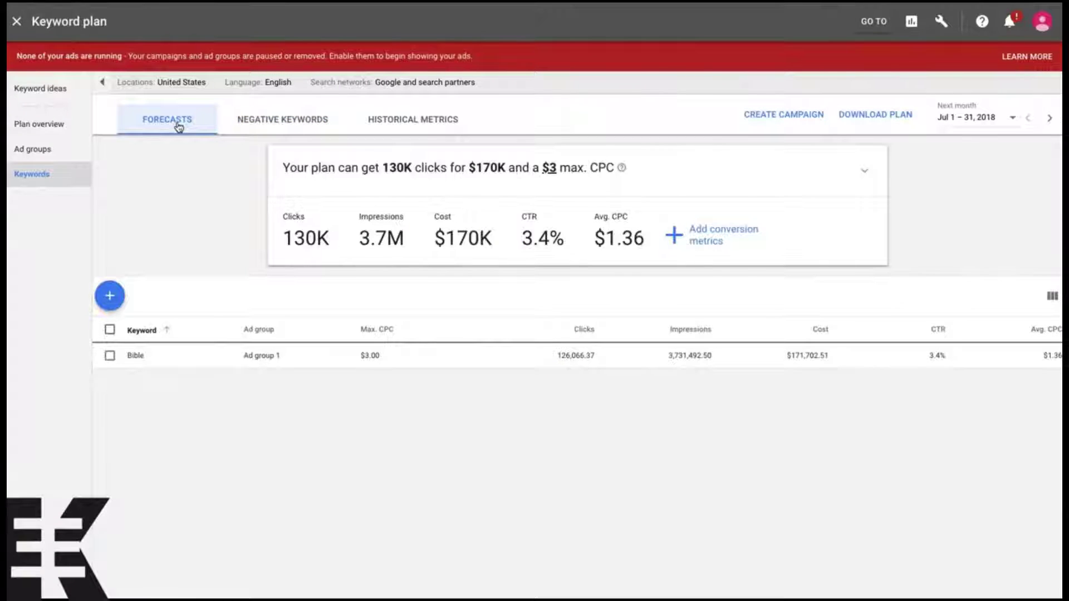
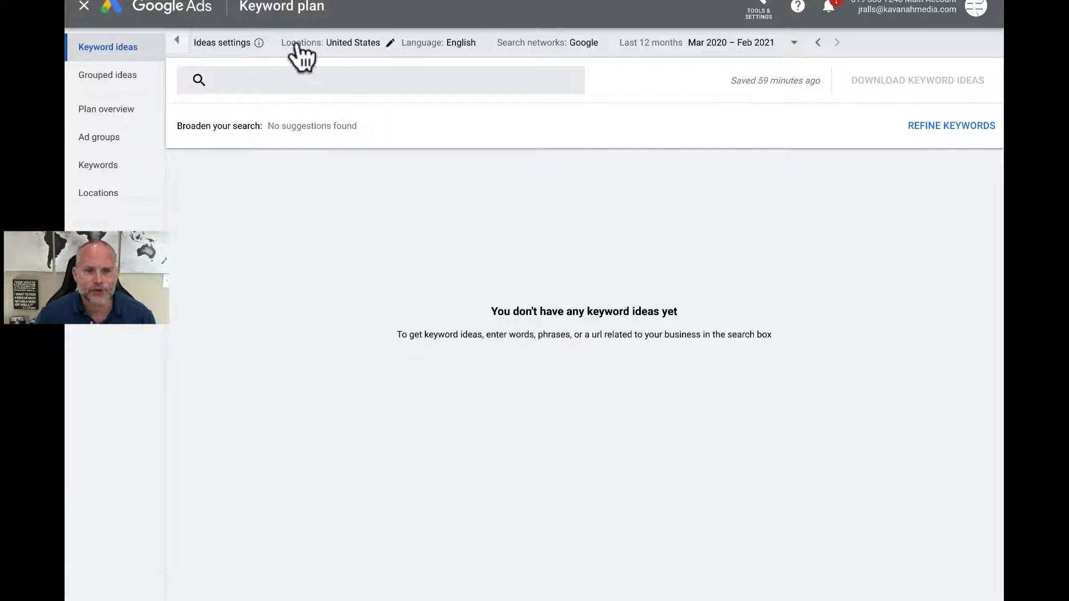
# Step: Set the keyword plan's search networks to Google and search partners
pyautogui.click(760, 11)
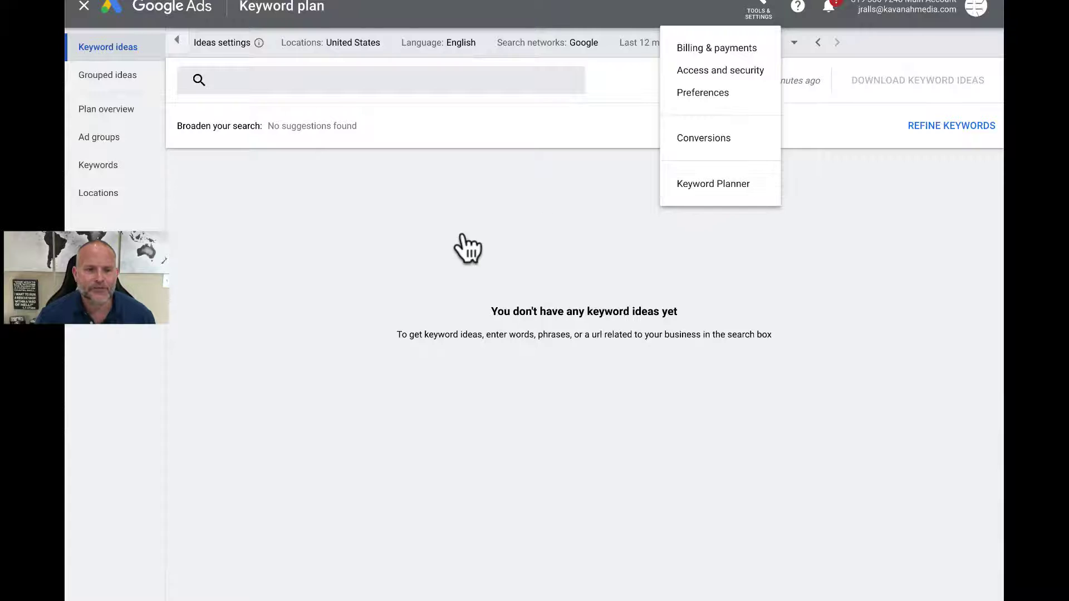
pyautogui.click(393, 243)
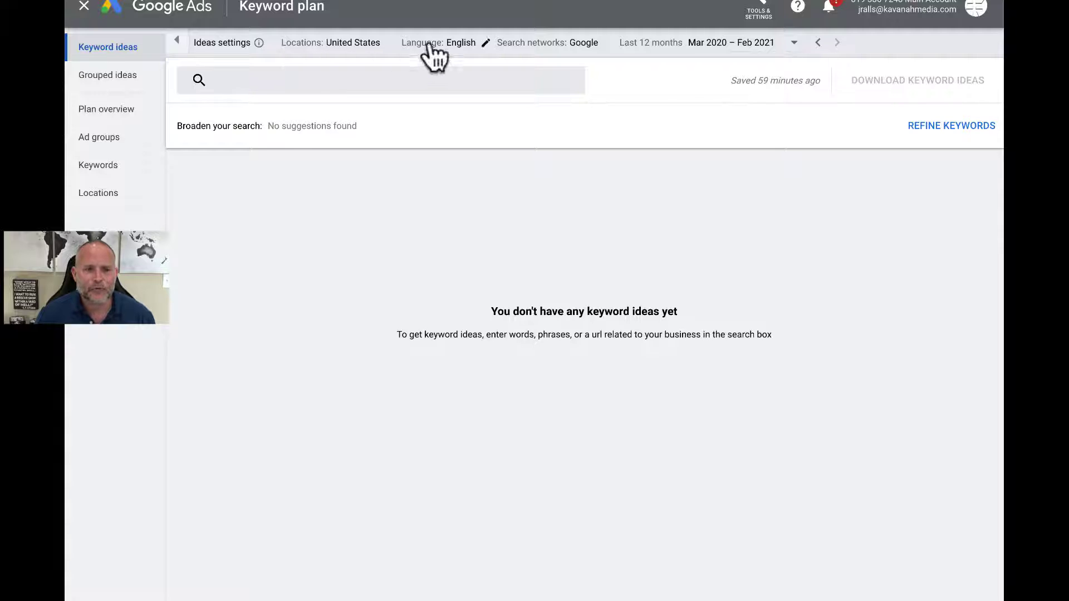
pyautogui.click(584, 44)
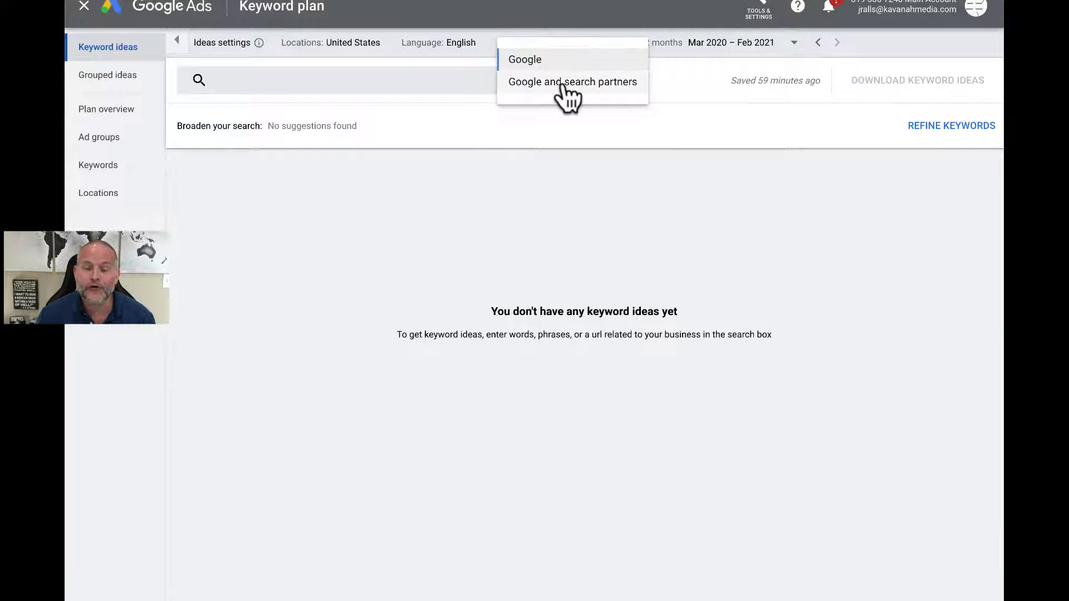
pyautogui.click(568, 83)
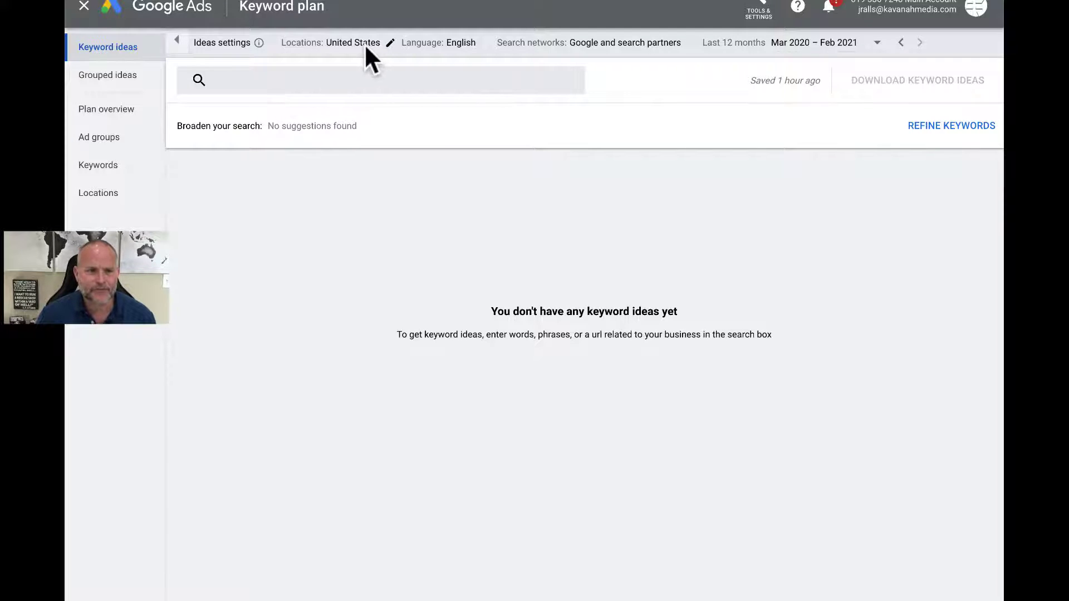
# Step: Enter 聖經 as the only search keyword, removing the extra "6 / 5000" and "Translation results" entries pasted with it
pyautogui.click(285, 81)
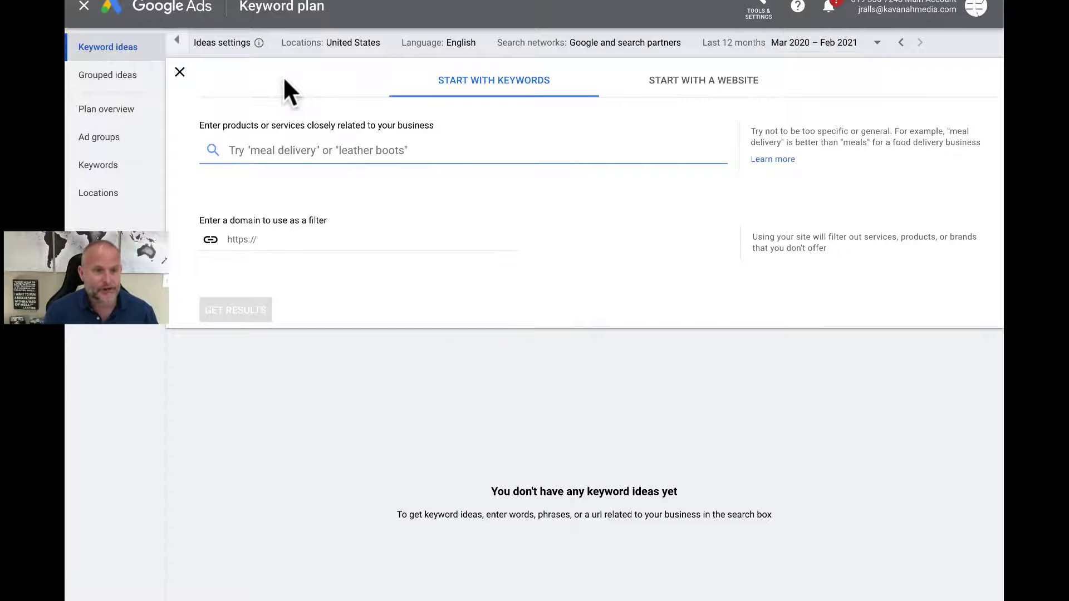
pyautogui.write('6 / 5000 Translation results 聖經')
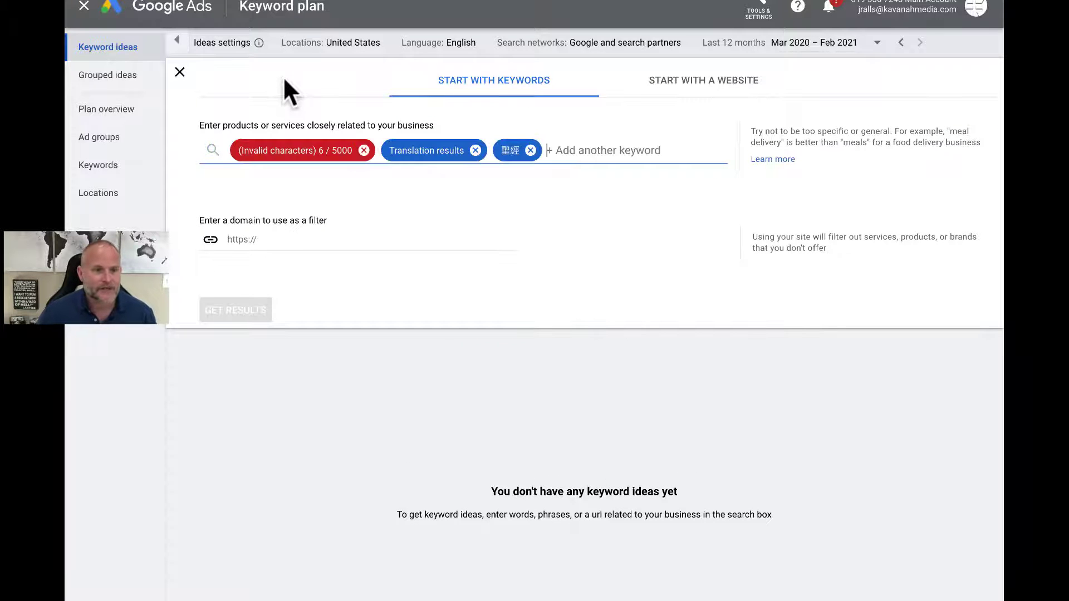
pyautogui.click(475, 150)
pyautogui.click(363, 150)
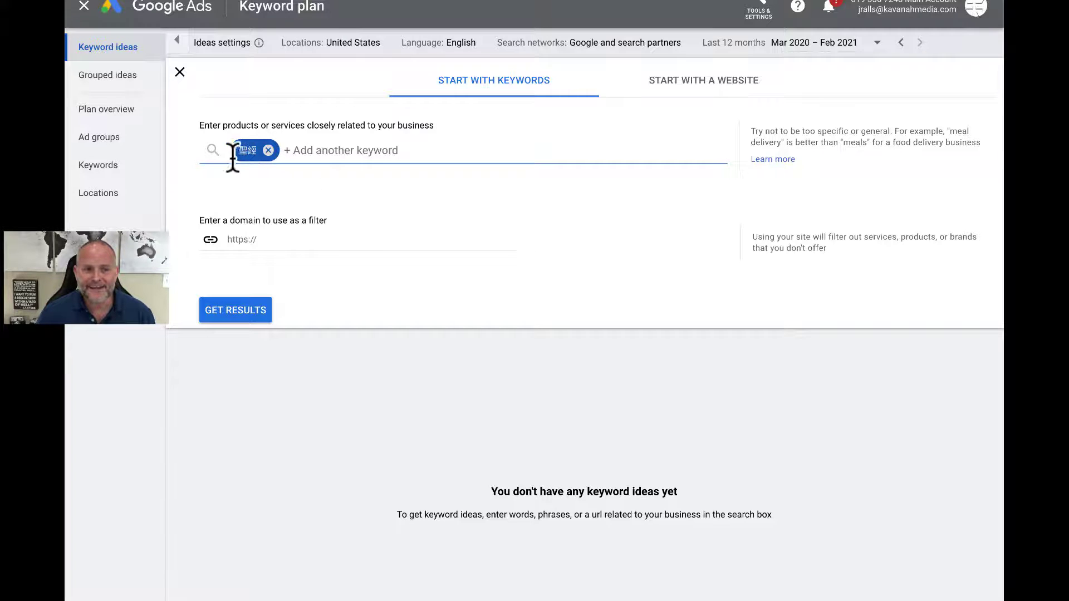
# Step: Filter the keyword search by the domain youversion.com and get the results
pyautogui.click(251, 241)
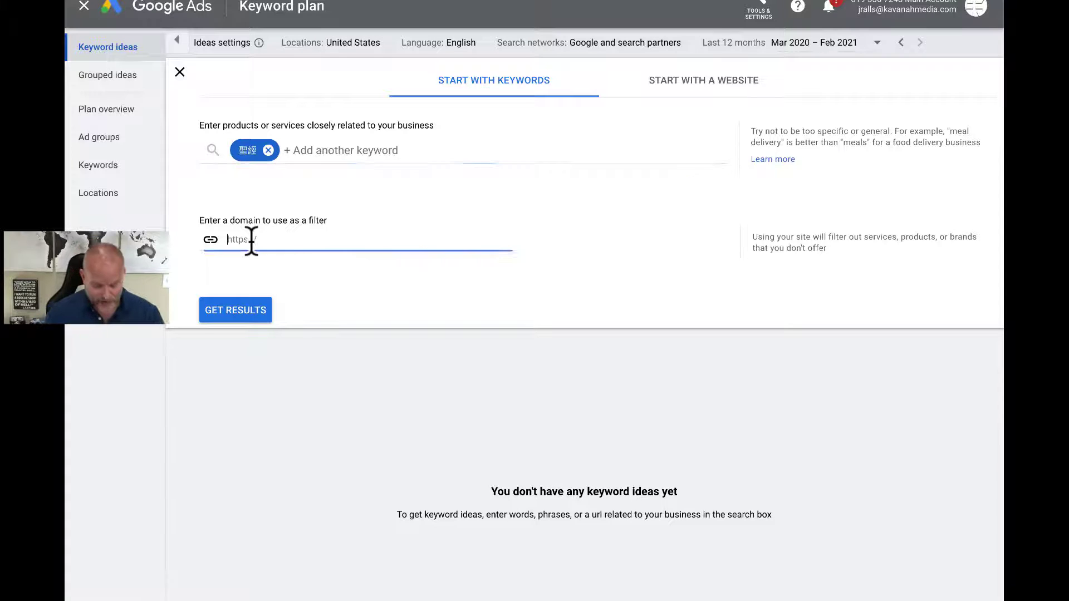
pyautogui.write('youversion.com')
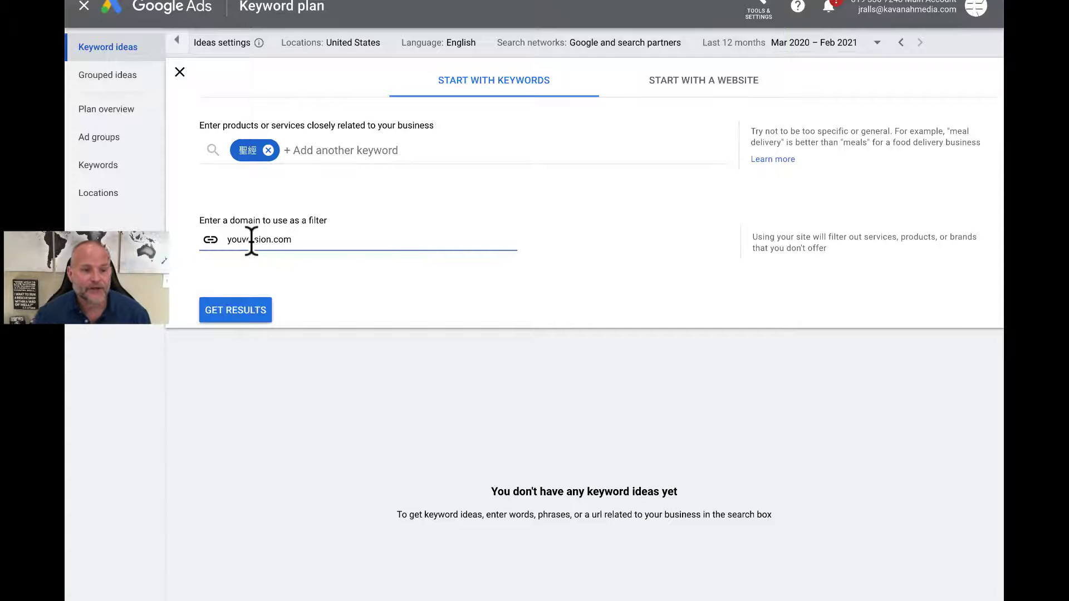
pyautogui.click(245, 310)
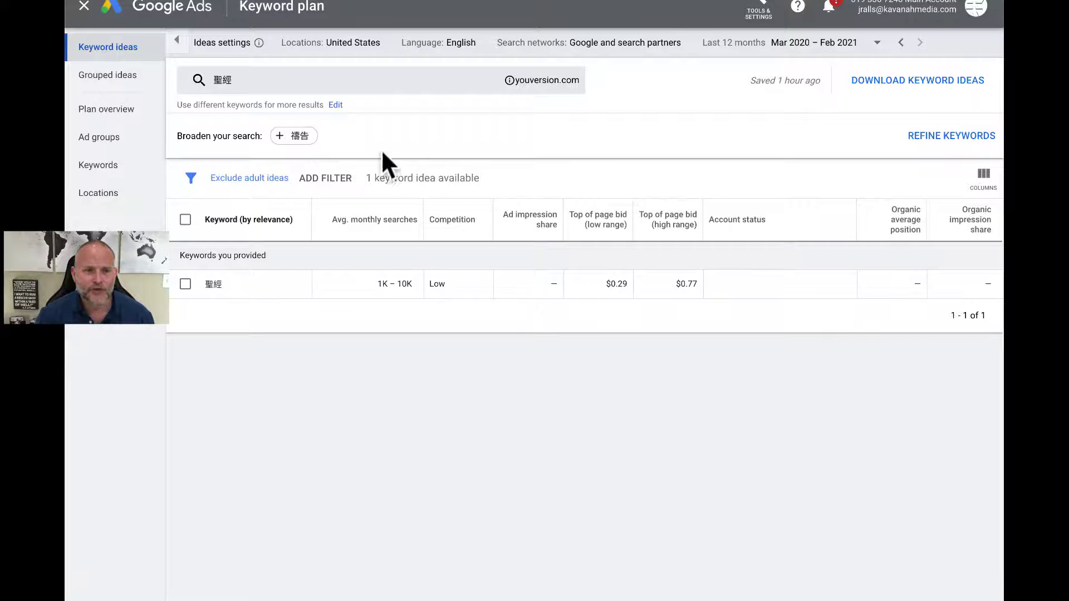
# Step: Replace the United States with the Taiwan region as the target location for the keyword ideas
pyautogui.click(356, 45)
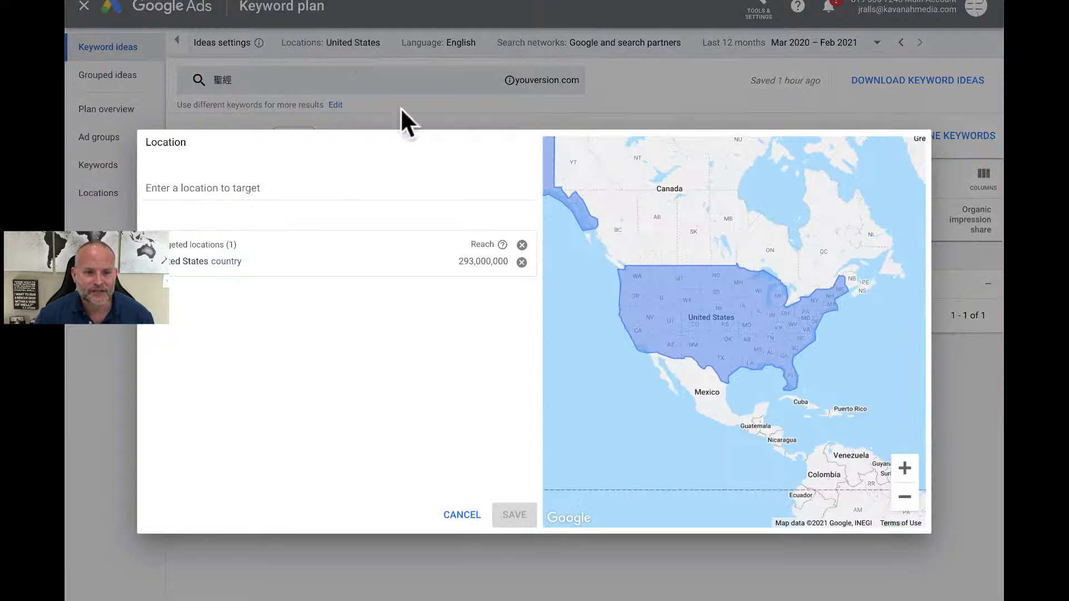
pyautogui.click(521, 262)
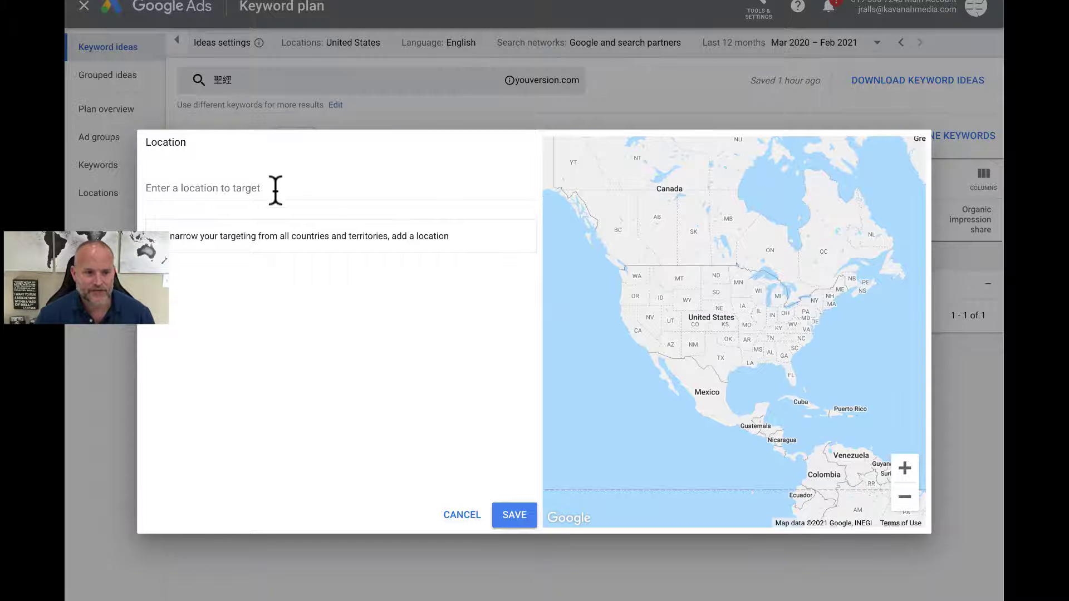
pyautogui.click(229, 186)
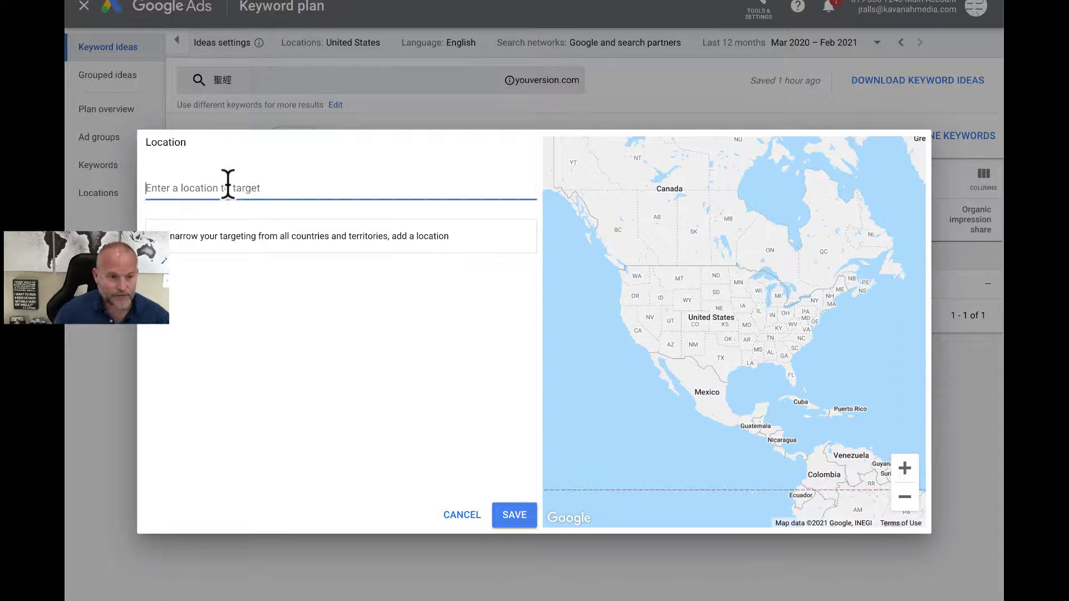
pyautogui.write('Taiwan')
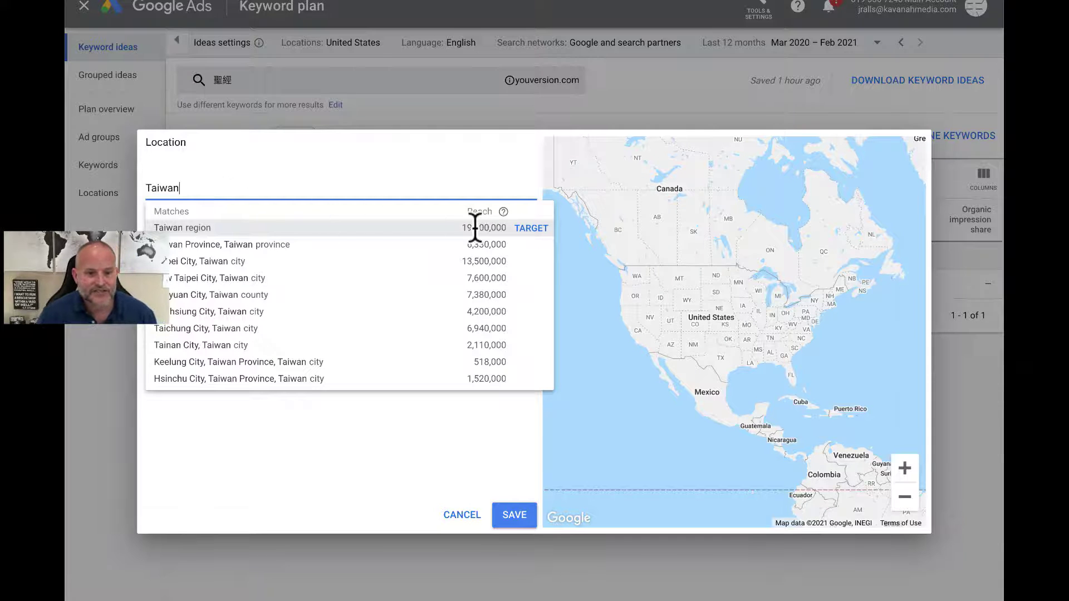
pyautogui.click(529, 228)
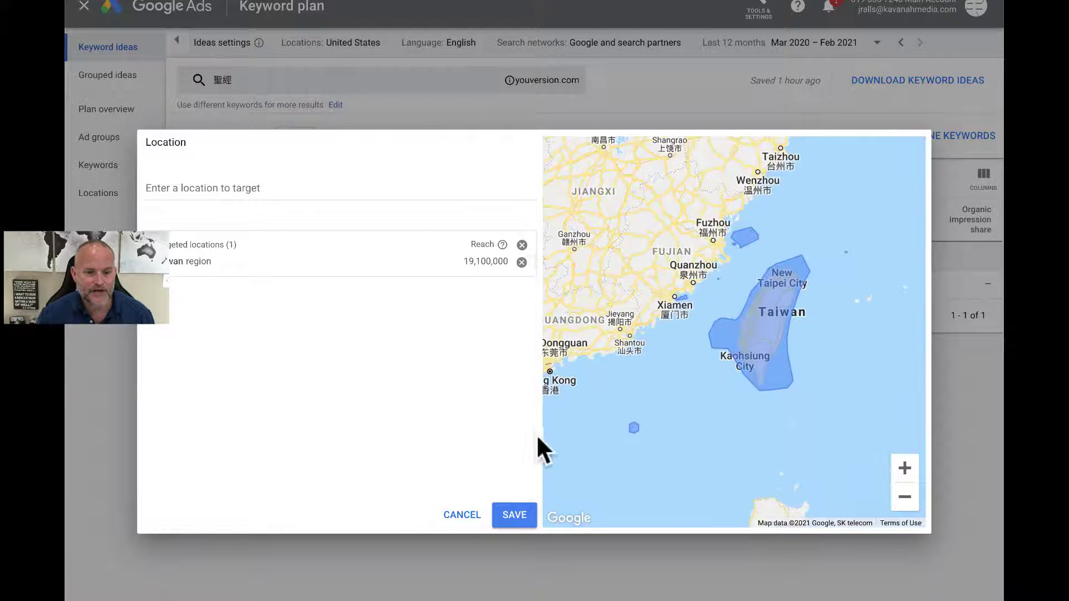
pyautogui.click(513, 514)
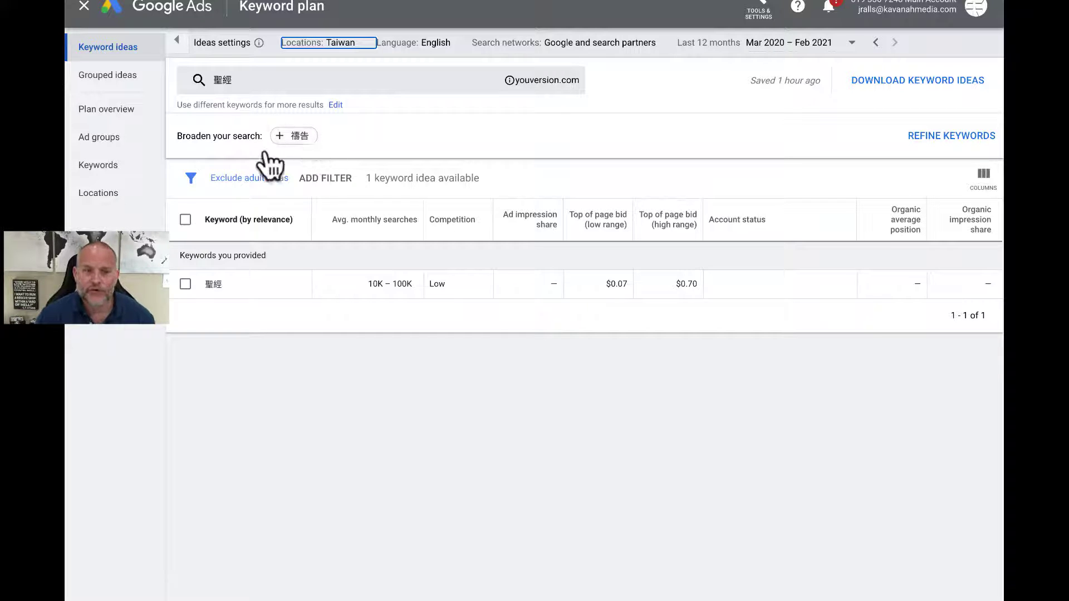
# Step: Broaden the keyword search with the suggested term 禱告, and remove the youversion.com domain filter from the results
pyautogui.click(305, 136)
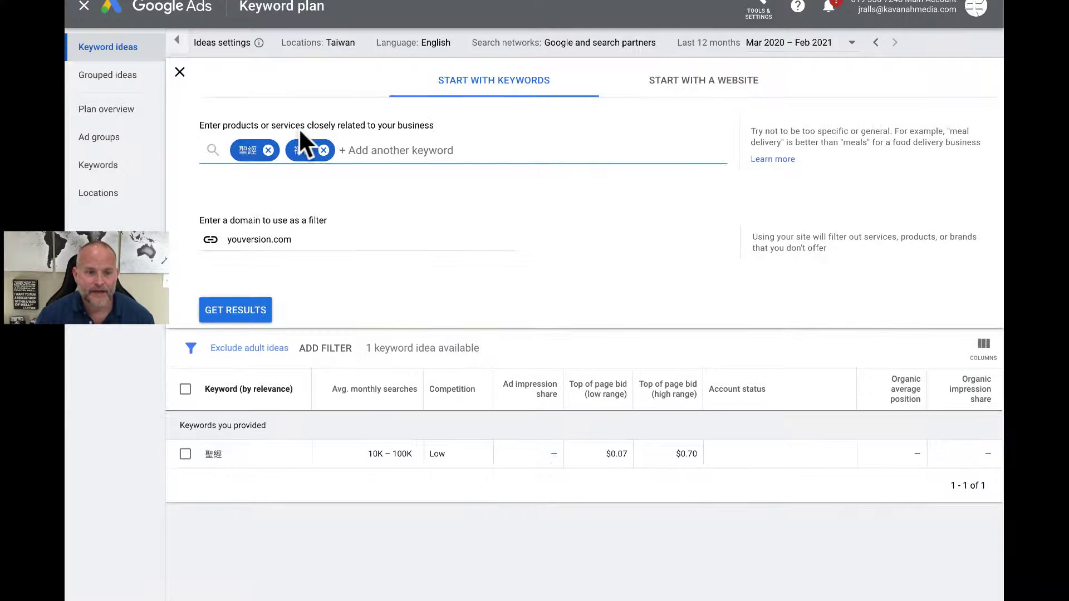
pyautogui.click(232, 312)
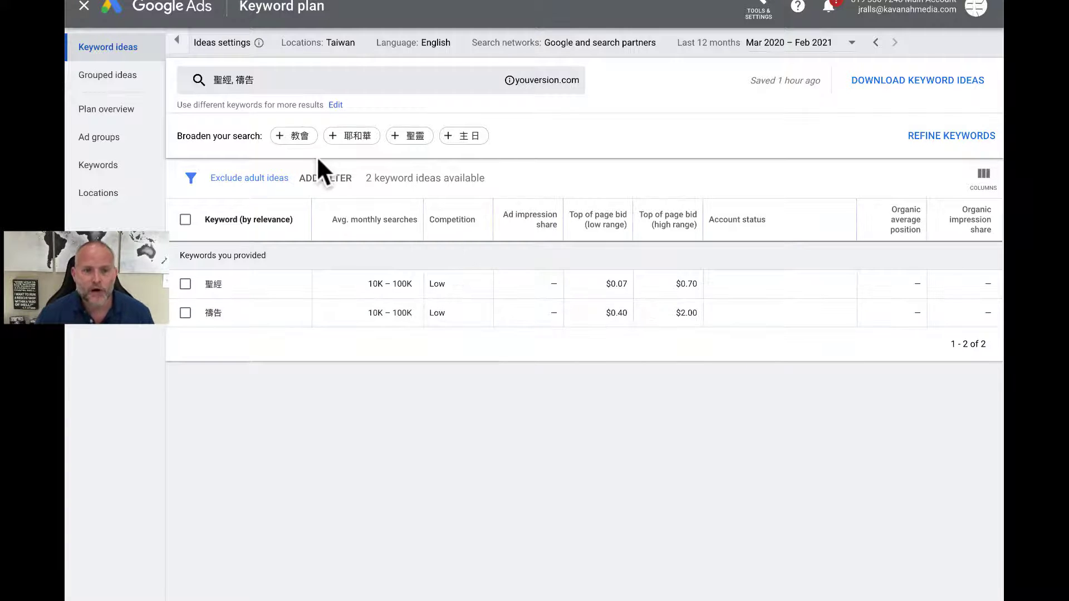
pyautogui.moveTo(539, 85)
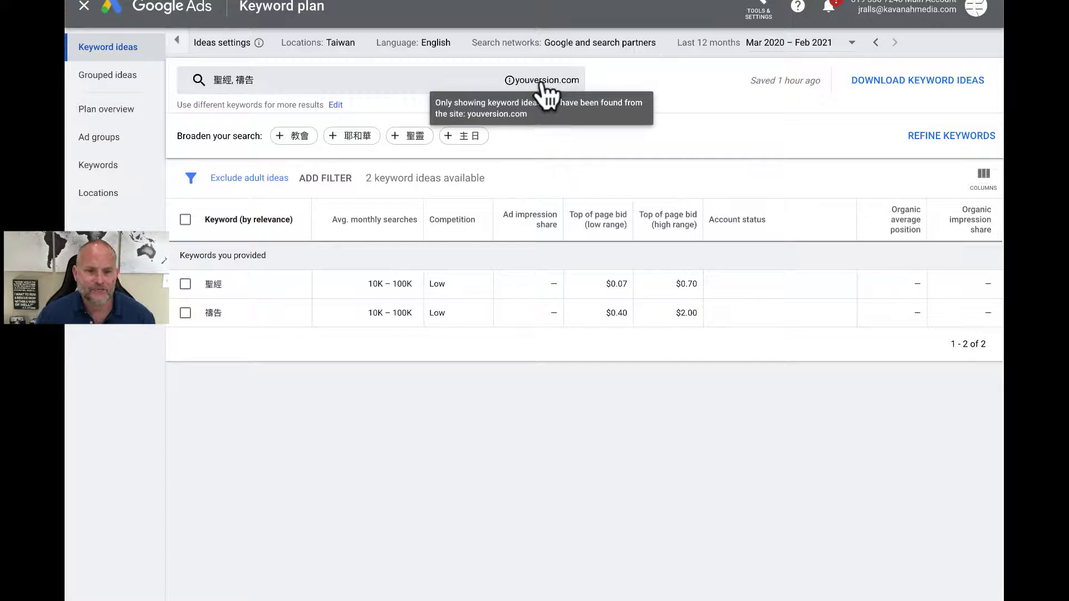
pyautogui.click(543, 87)
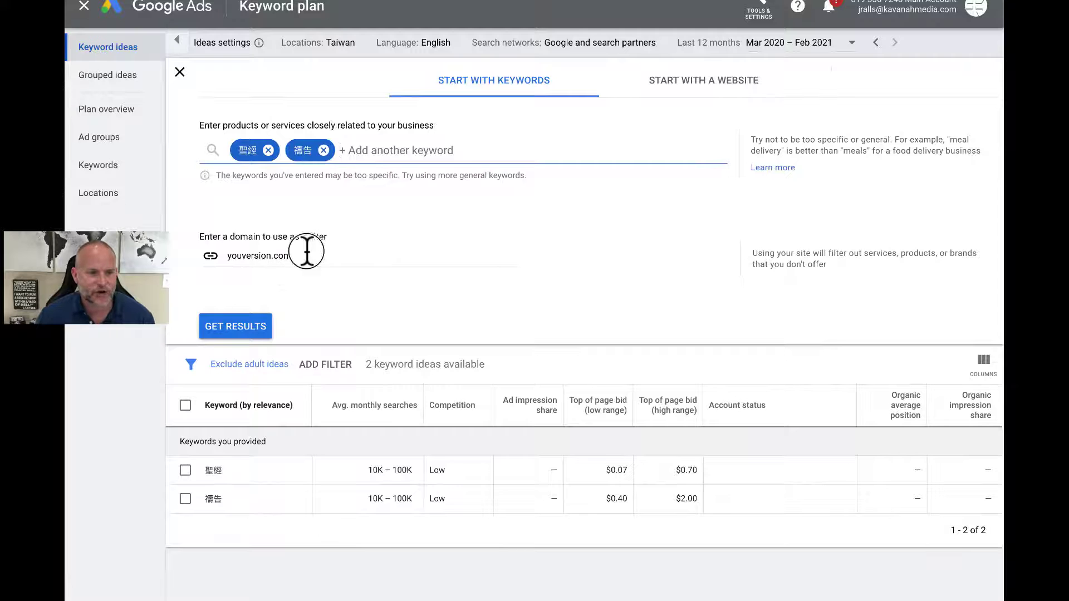
pyautogui.moveTo(309, 255); pyautogui.dragTo(187, 258)
pyautogui.press('BackSpace')
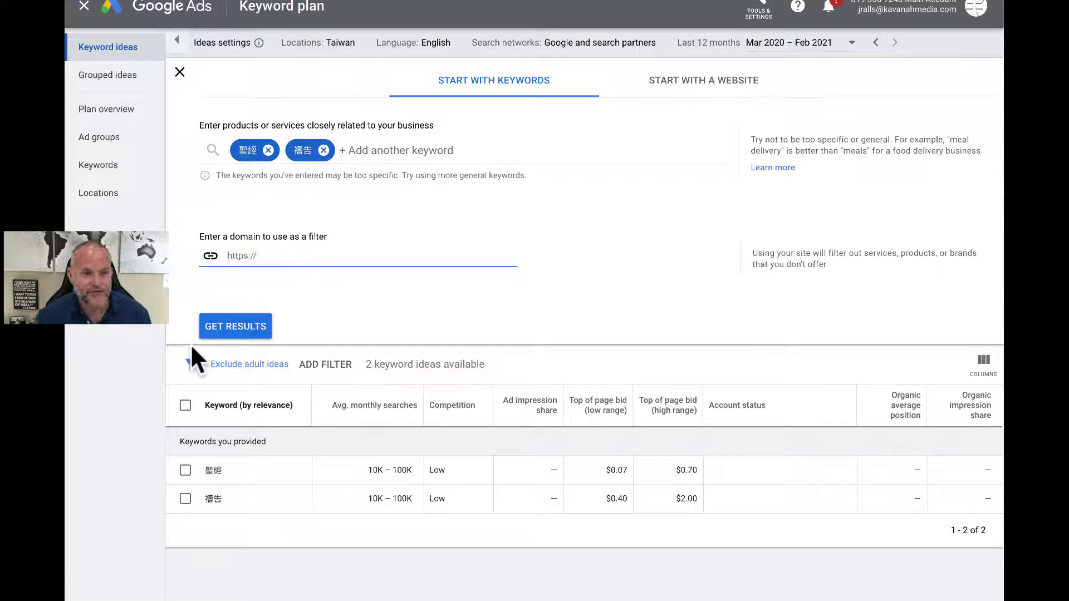
pyautogui.click(231, 332)
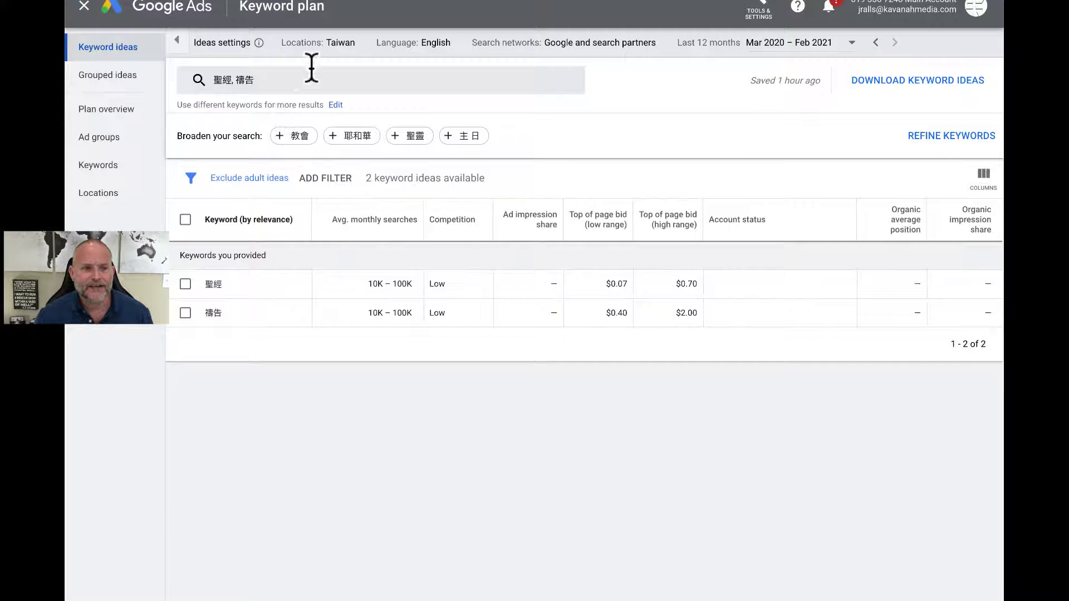
# Step: Change the keyword ideas' target location from Taiwan to the United States
pyautogui.click(338, 44)
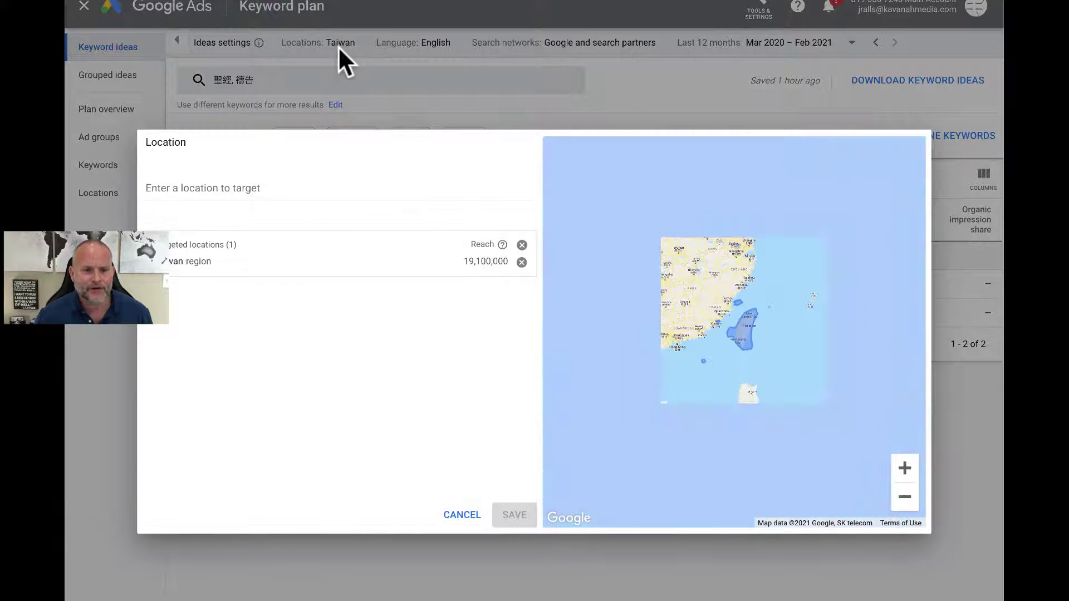
pyautogui.click(521, 262)
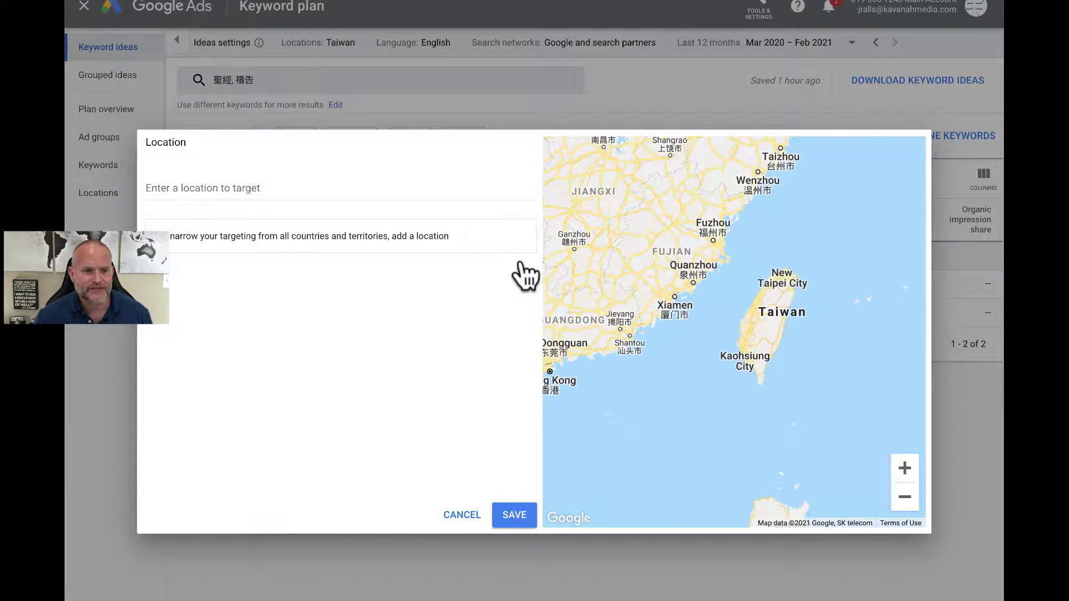
pyautogui.click(291, 198)
pyautogui.write('united')
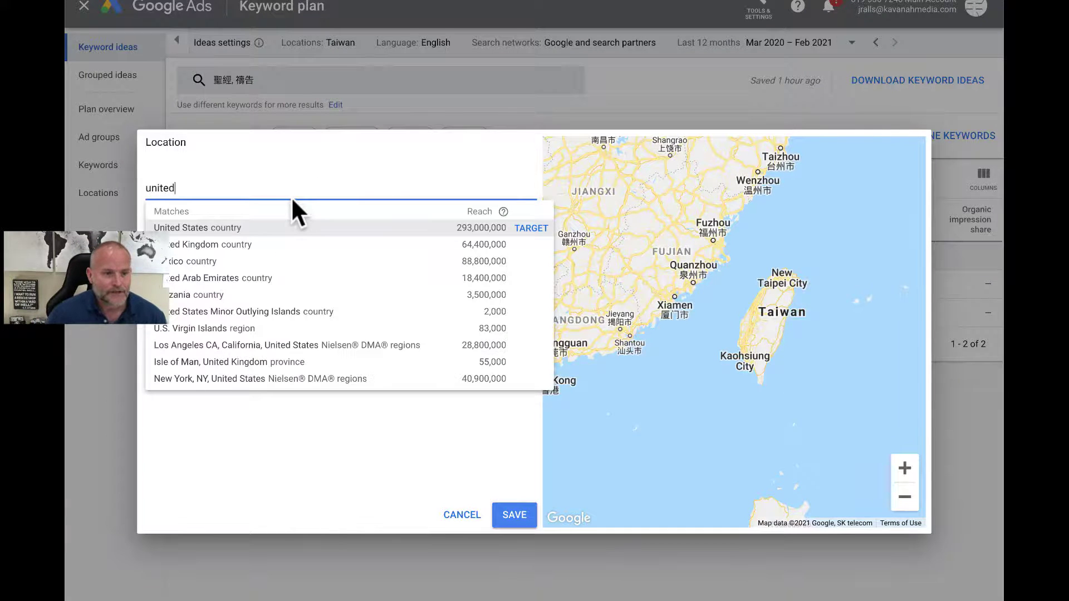
pyautogui.click(273, 225)
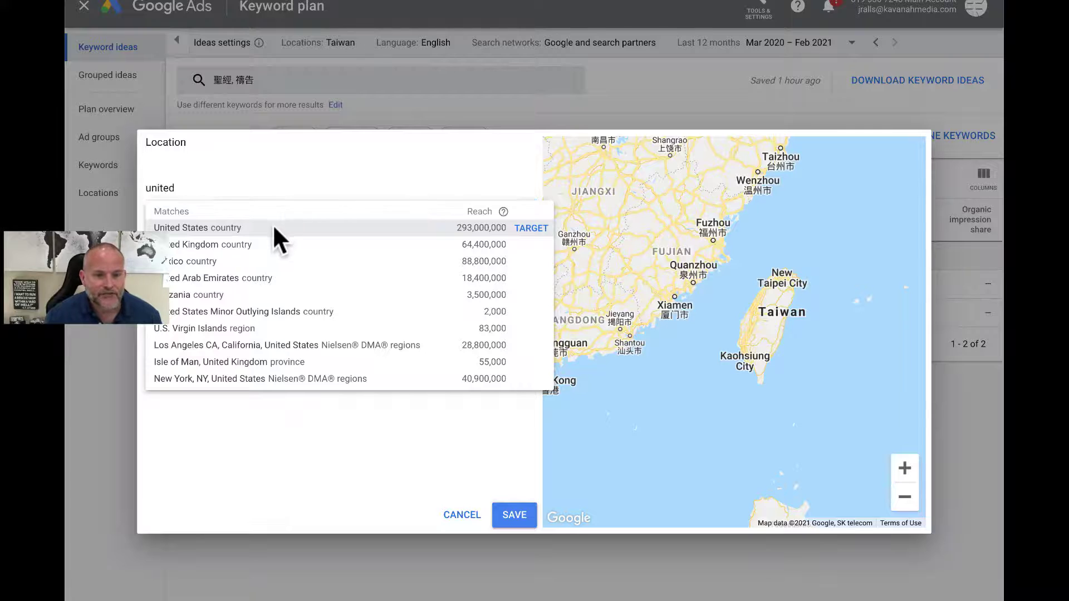
pyautogui.click(509, 515)
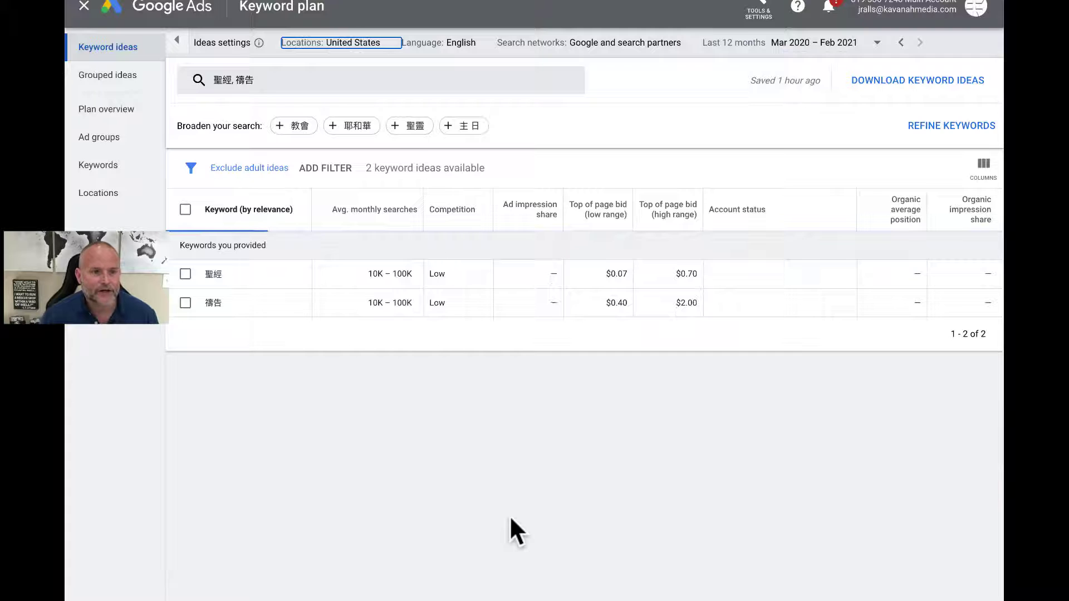
# Step: Replace both Chinese search keywords with Bible and get the keyword ideas
pyautogui.click(278, 83)
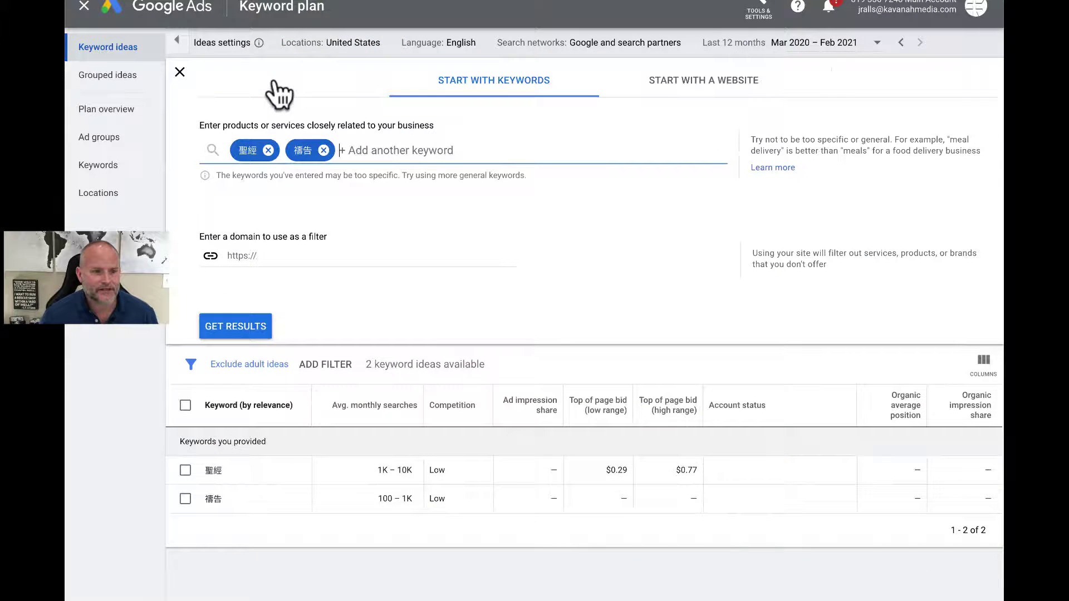
pyautogui.click(318, 151)
pyautogui.click(268, 150)
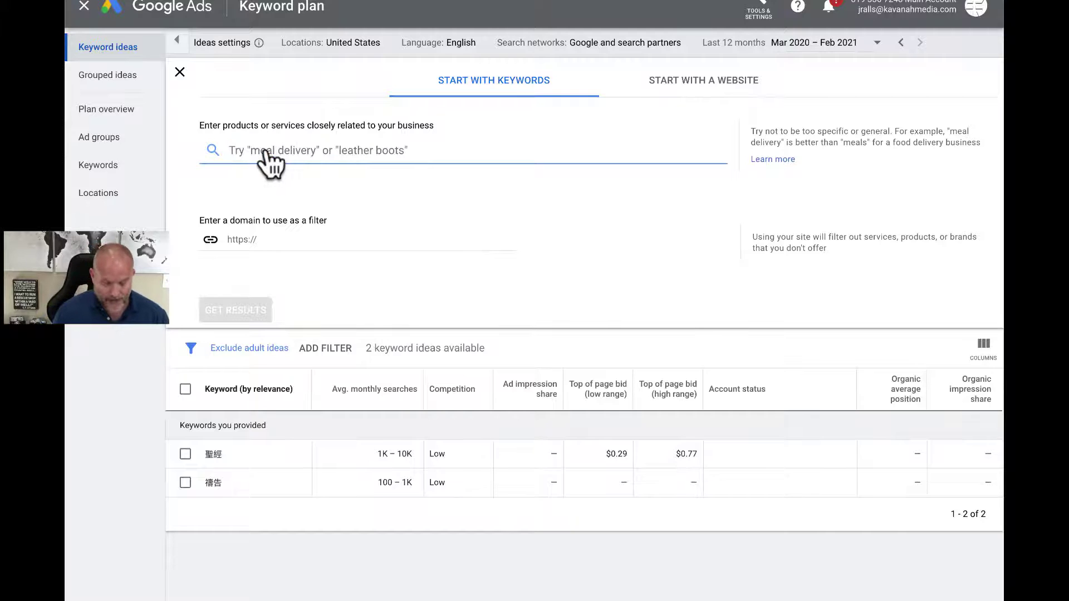
pyautogui.write('Bible')
pyautogui.press('Return')
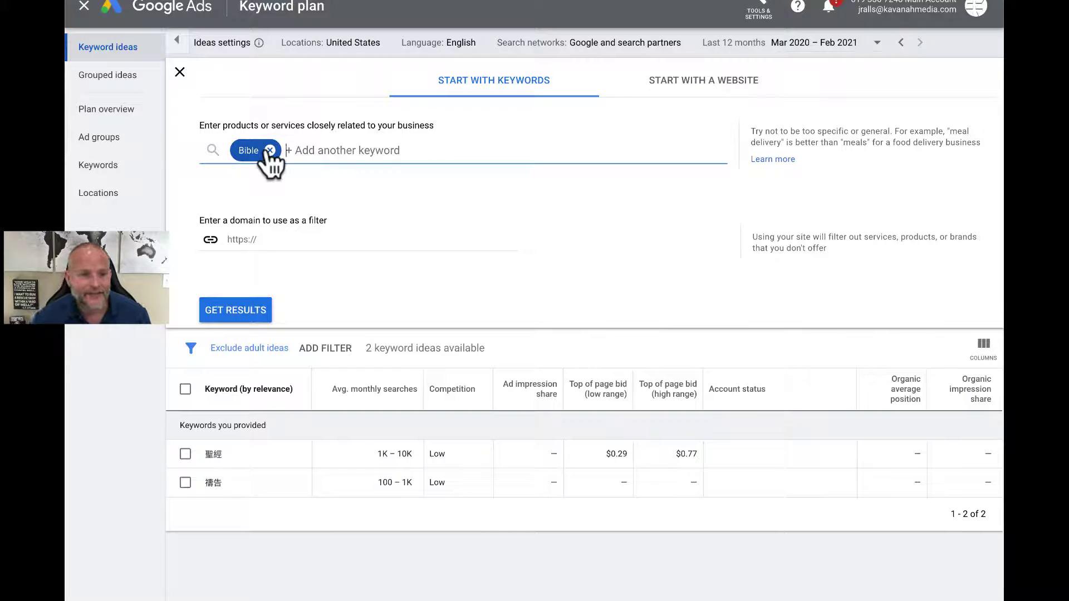
pyautogui.click(248, 306)
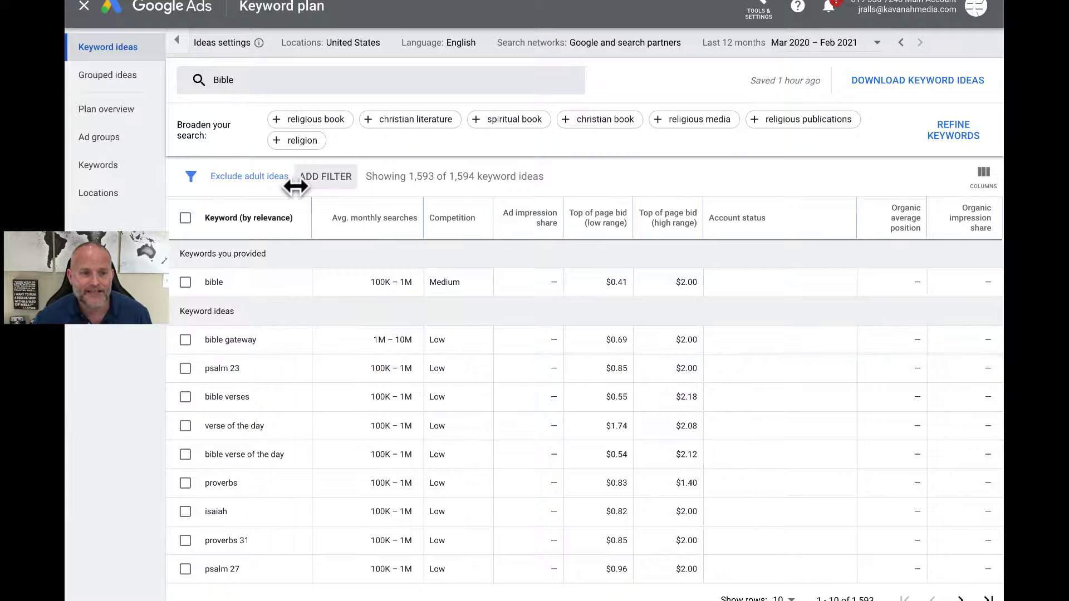
# Step: Replace the search keyword Bible with church and get the keyword ideas
pyautogui.click(246, 81)
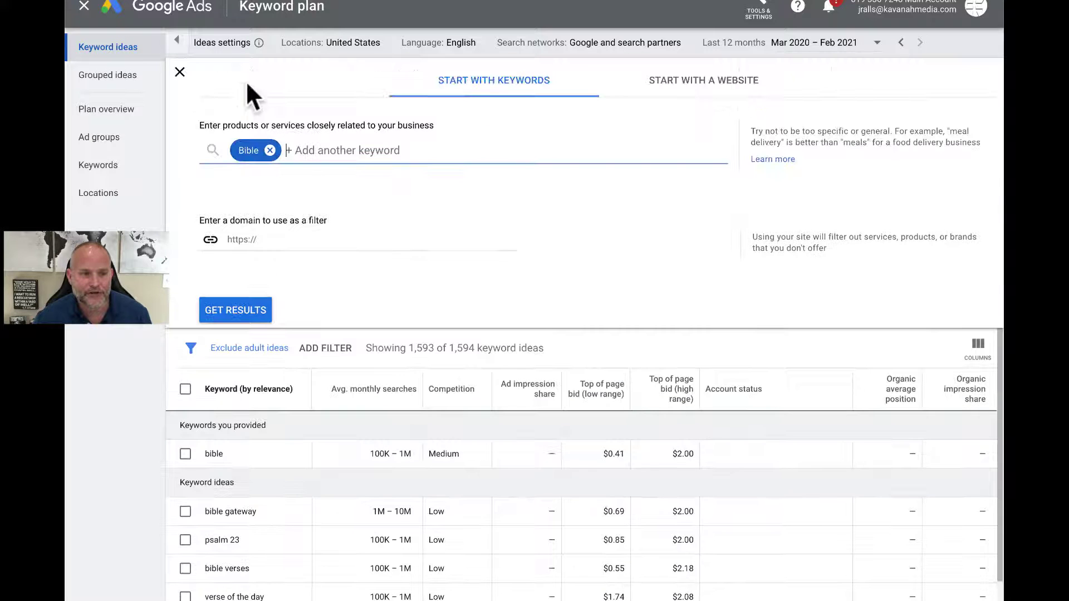
pyautogui.click(270, 150)
pyautogui.write('chur')
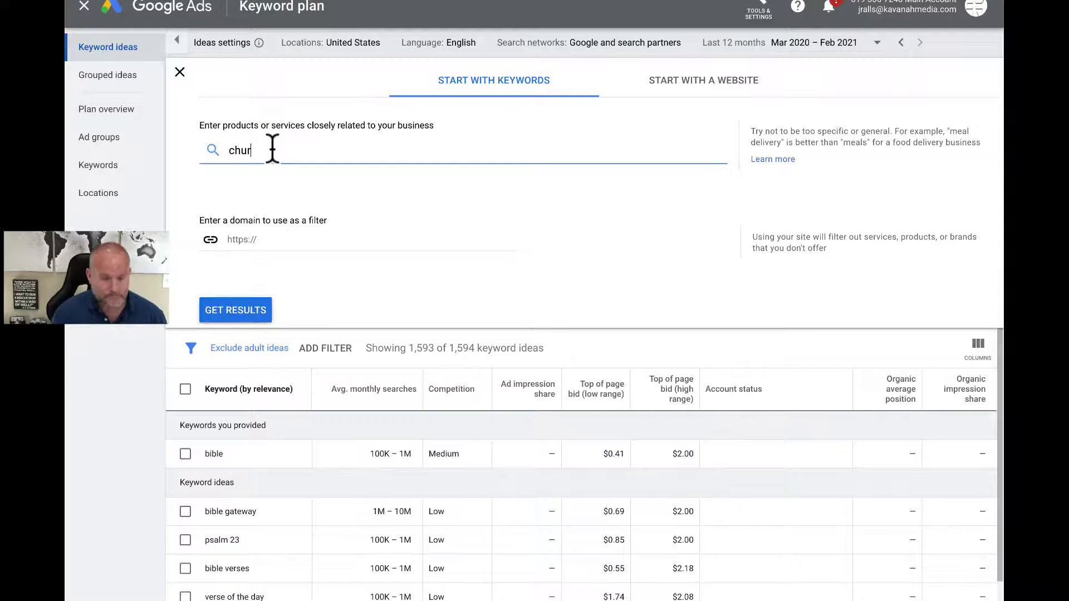
pyautogui.write('ch')
pyautogui.press('Return')
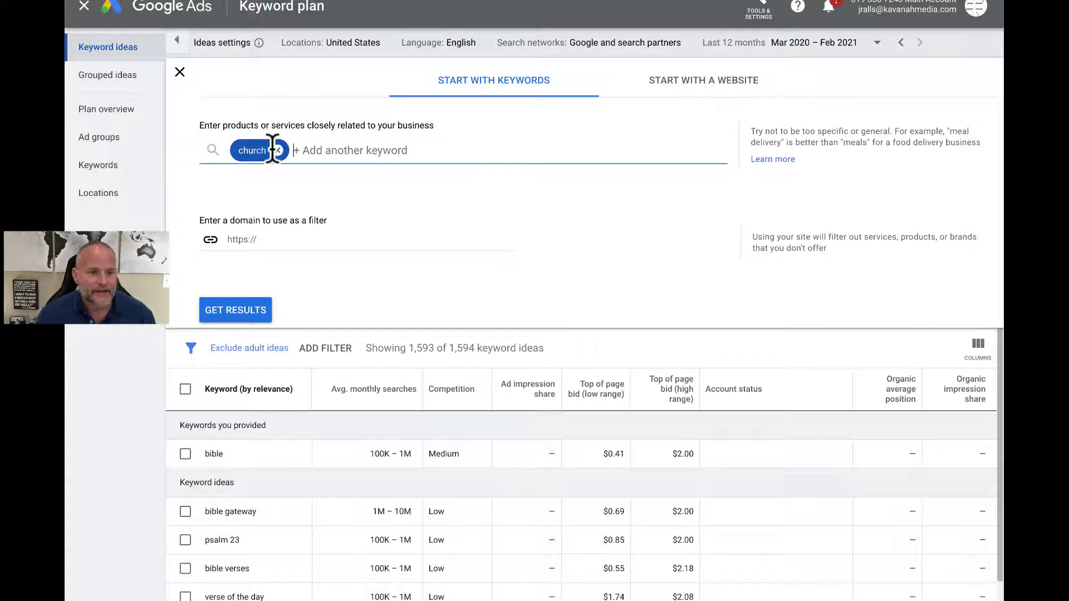
pyautogui.click(249, 310)
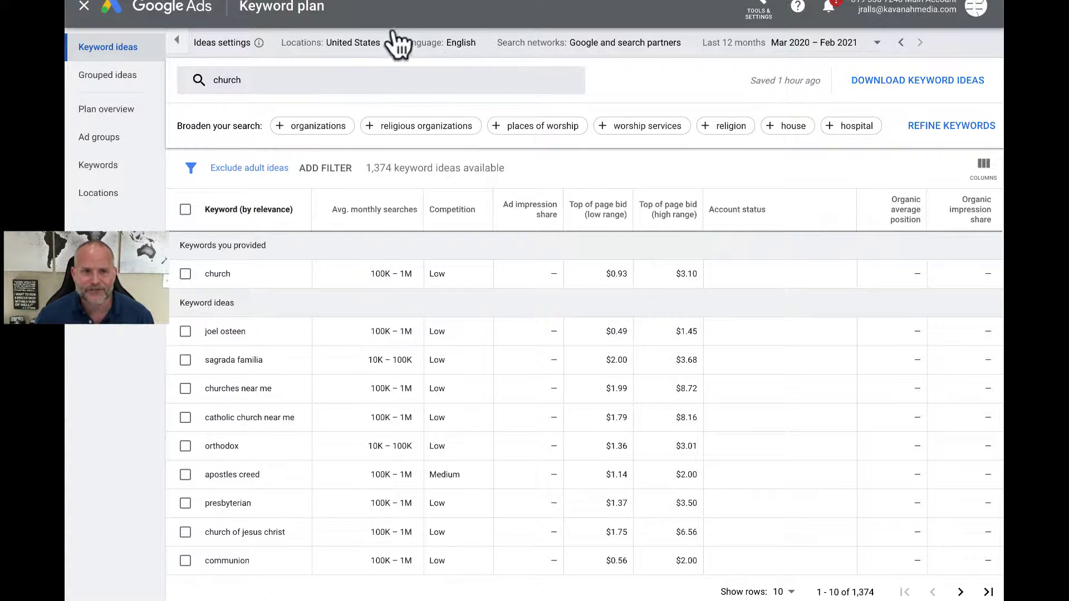
# Step: Target only the city of Maryville, Tennessee, for the church keyword ideas, and select the idea "churches near me"
pyautogui.click(368, 42)
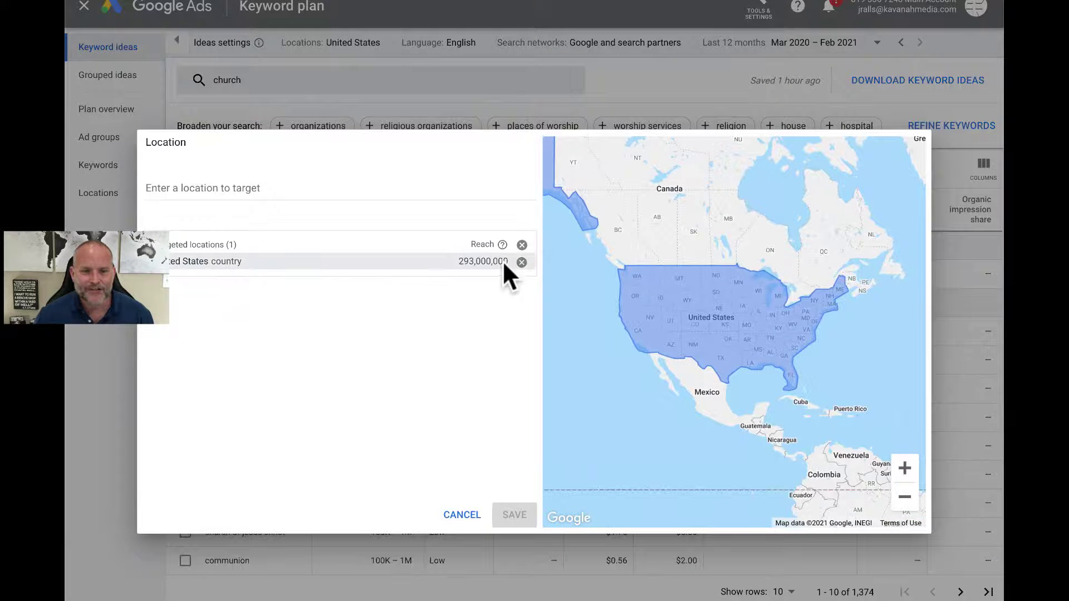
pyautogui.click(521, 261)
pyautogui.click(242, 190)
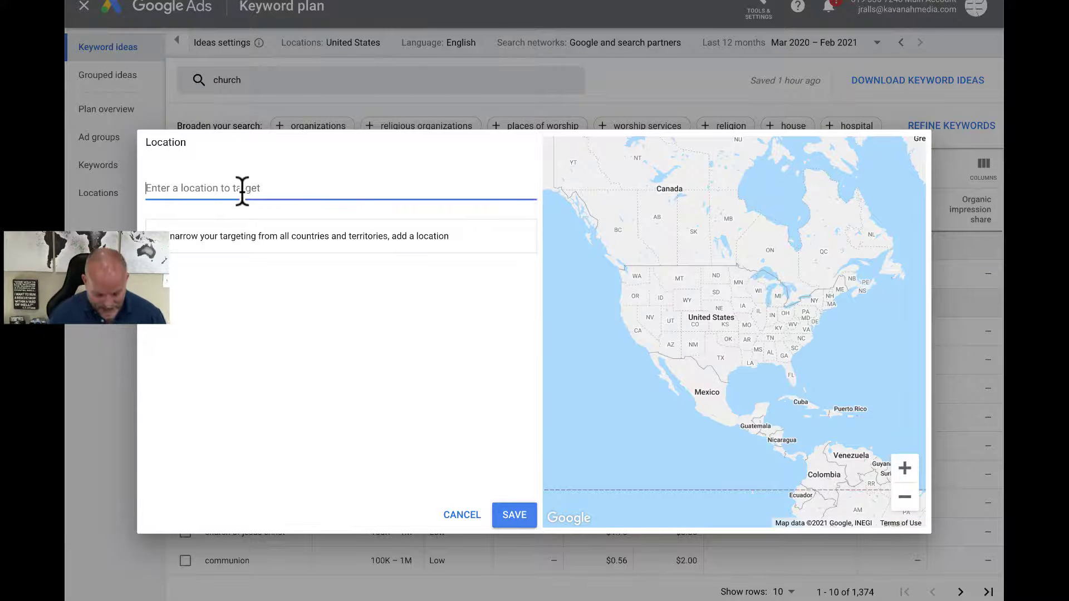
pyautogui.write('maryville')
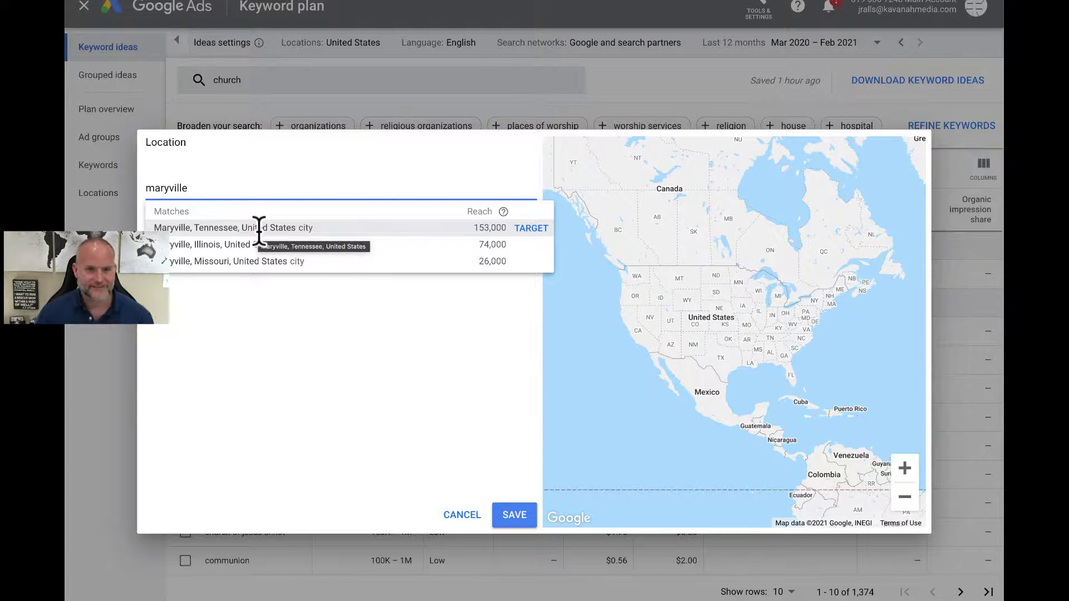
pyautogui.click(530, 228)
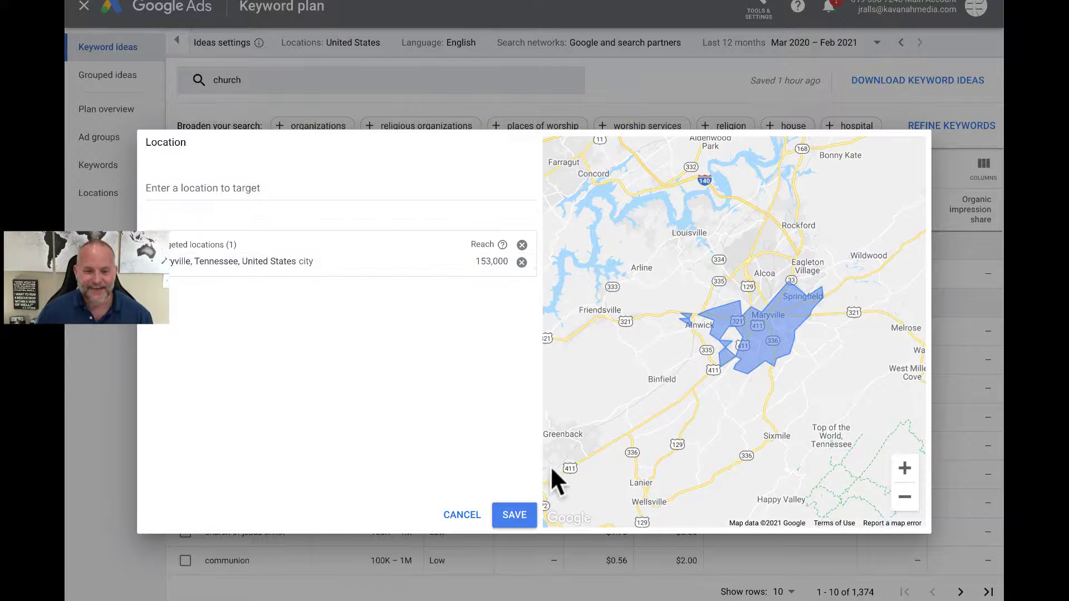
pyautogui.click(513, 517)
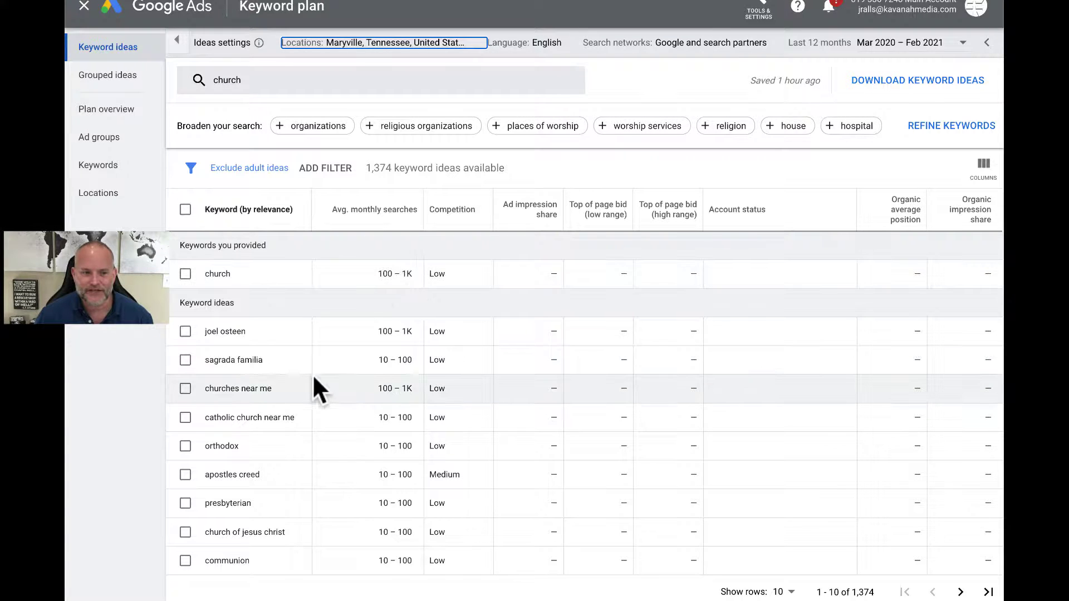
pyautogui.click(185, 388)
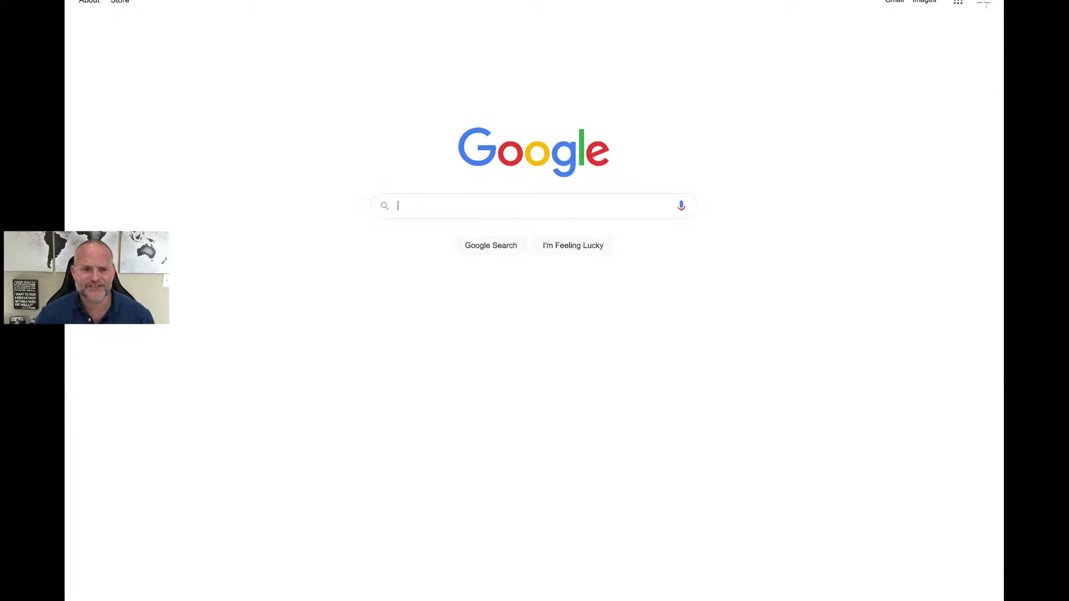
# Step: Switch to Google Search, search for bible, and look over the organic results at the start of the results page
pyautogui.click(472, 207)
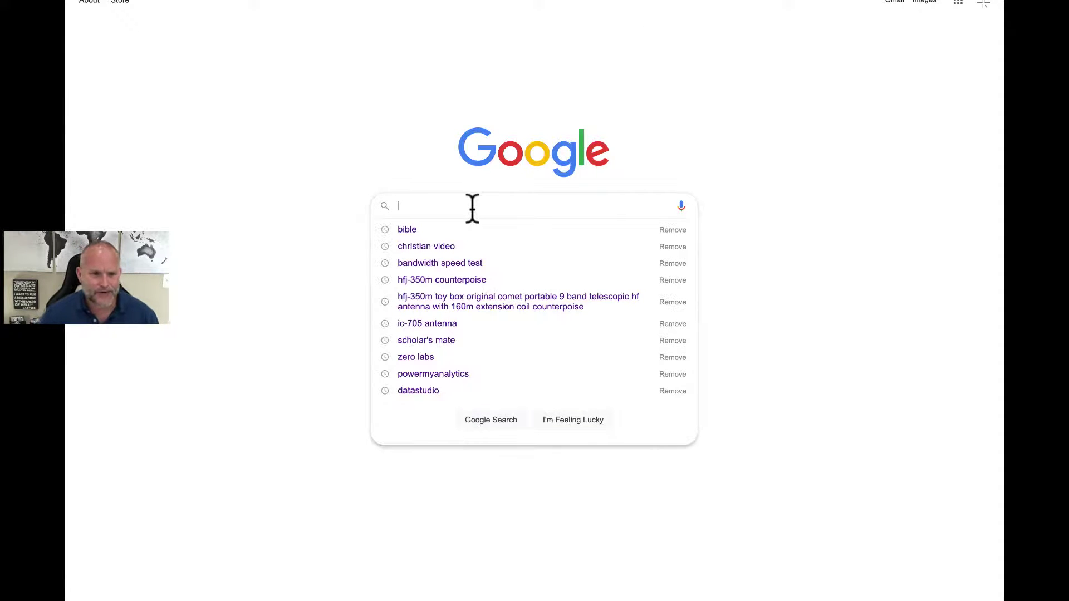
pyautogui.click(411, 232)
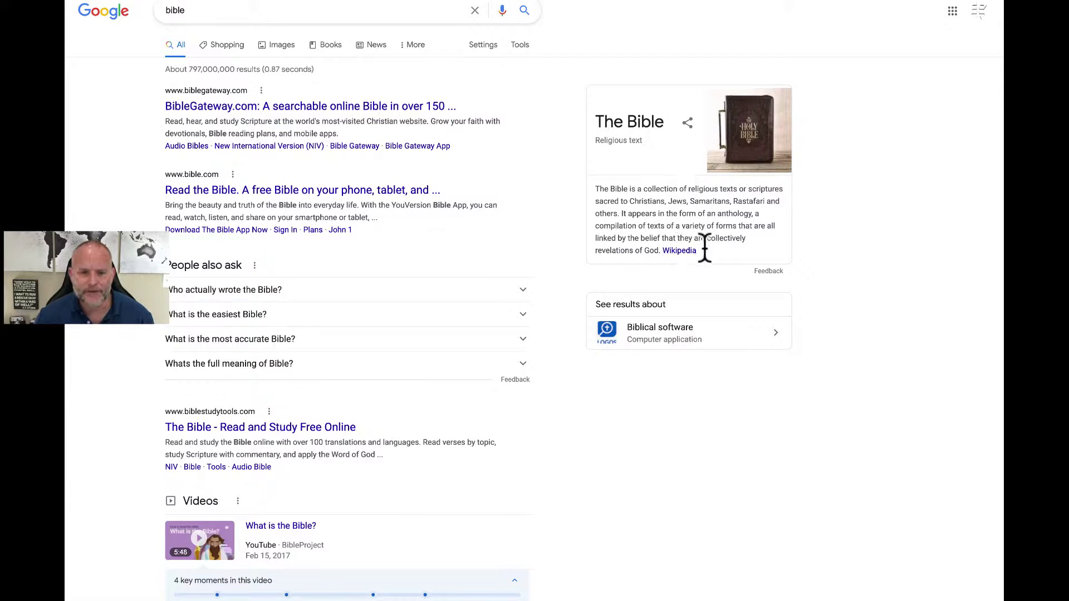
pyautogui.scroll(-1, 419, 146)
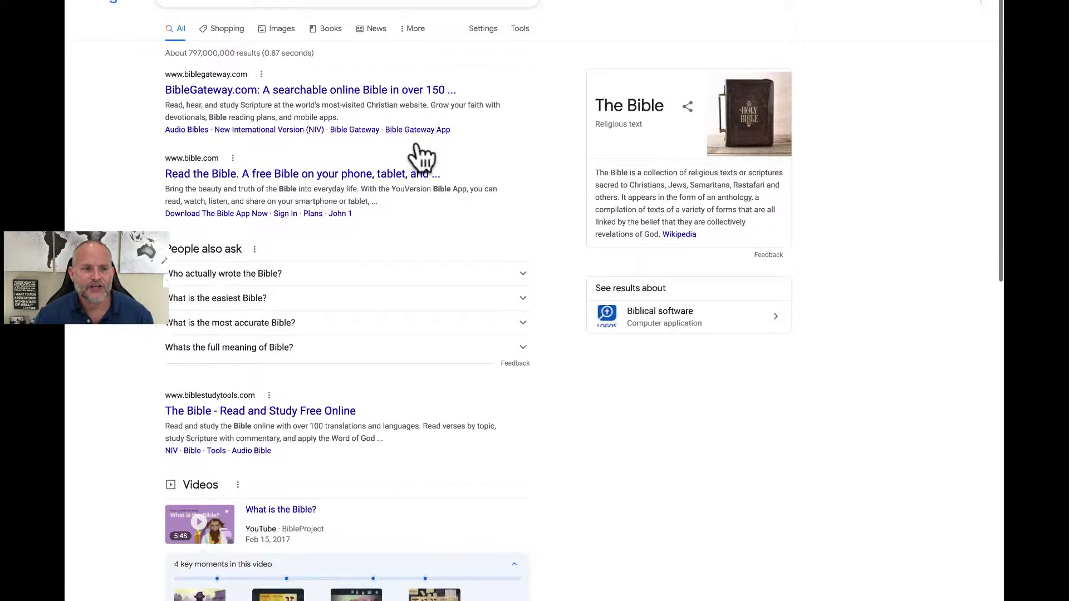
pyautogui.scroll(1, 418, 146)
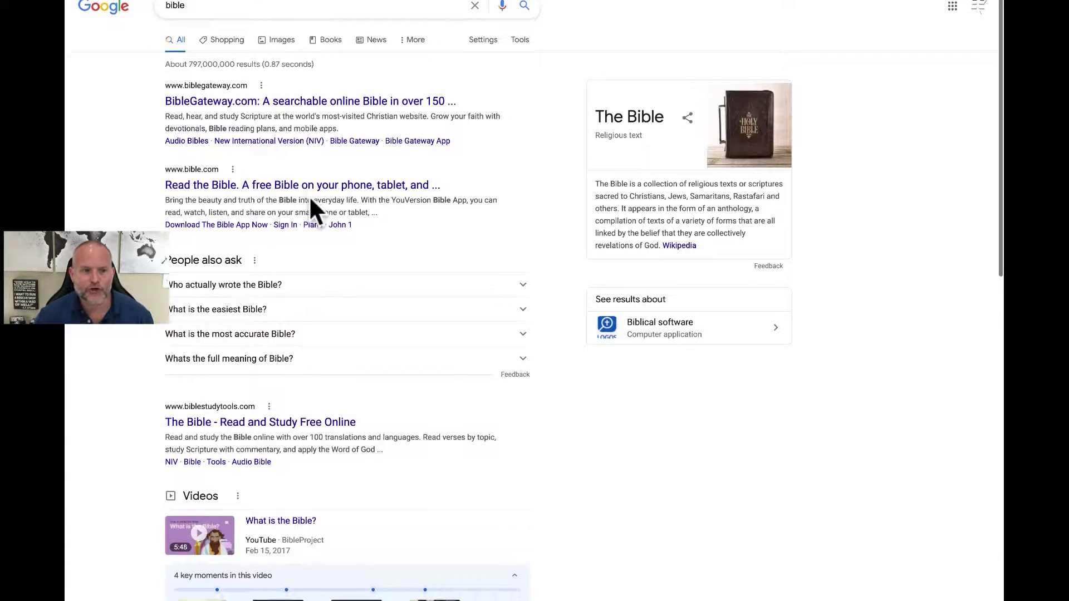
# Step: Examine the rest of the bible results page, from the People also ask questions and videos through the remaining organic results to the related searches
pyautogui.scroll(-2, 310, 200)
pyautogui.scroll(-1, 310, 201)
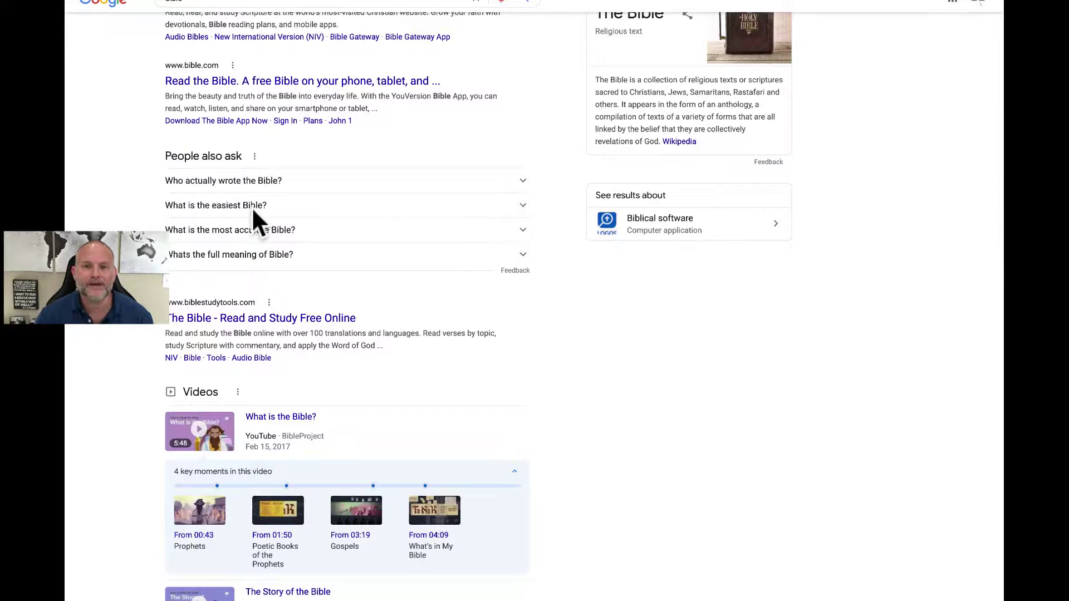
pyautogui.scroll(-2, 253, 209)
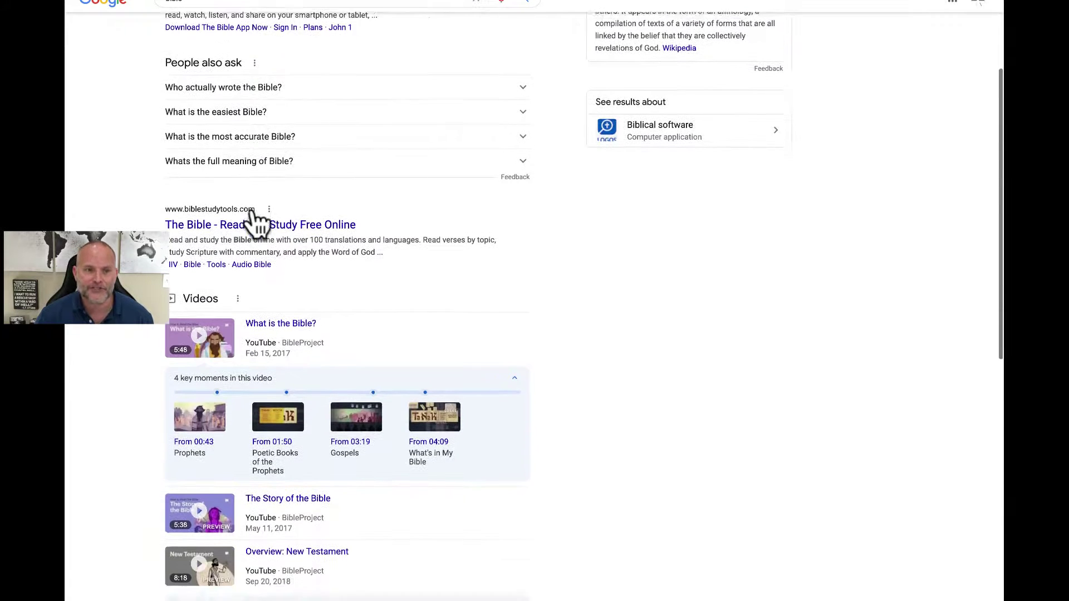
pyautogui.scroll(-3, 253, 219)
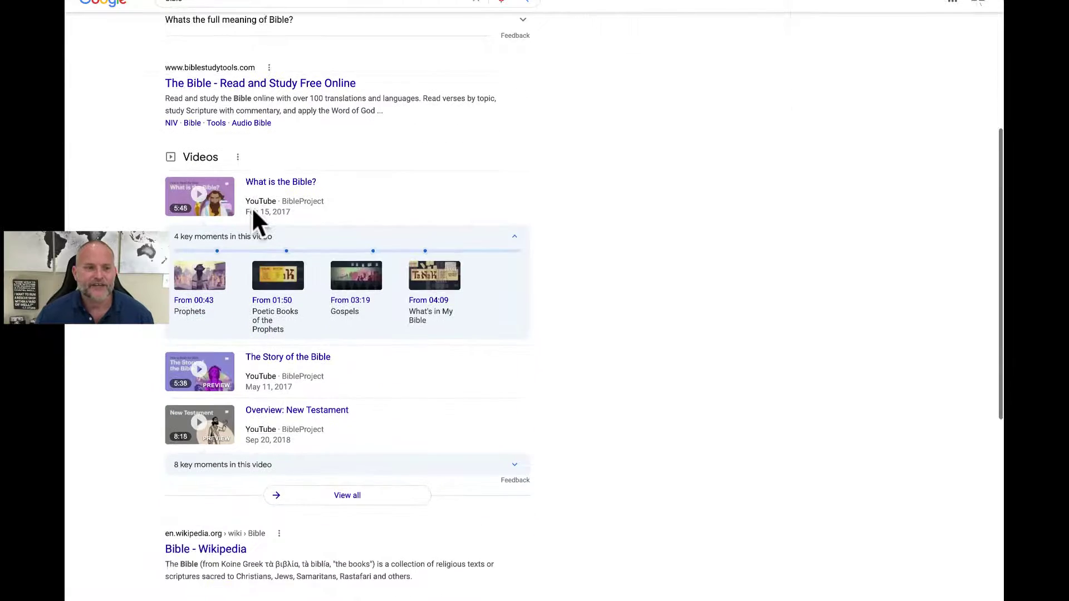
pyautogui.scroll(-1, 253, 211)
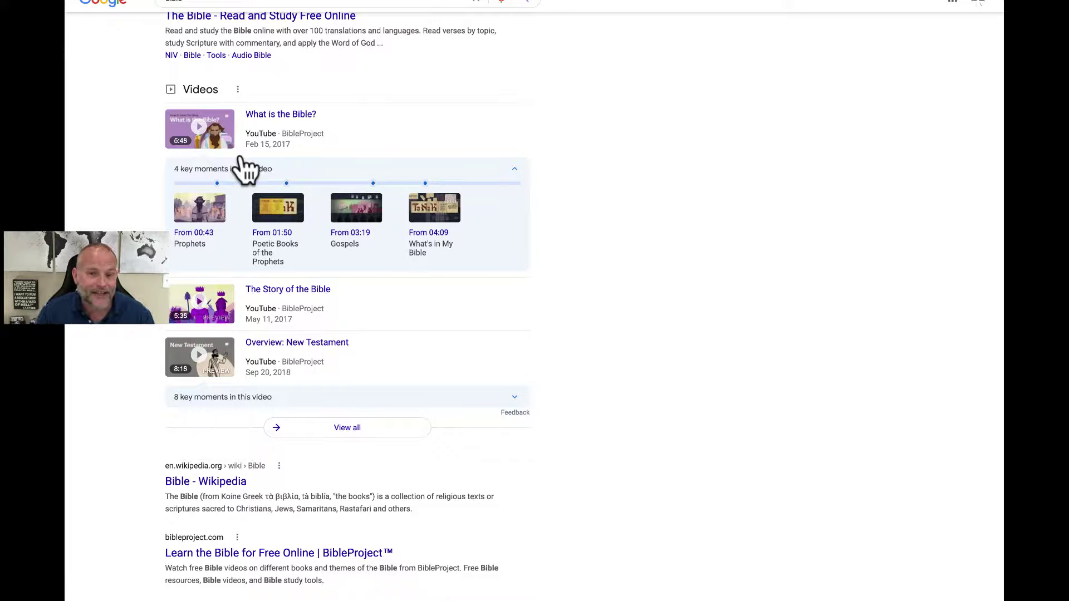
pyautogui.scroll(-1, 245, 170)
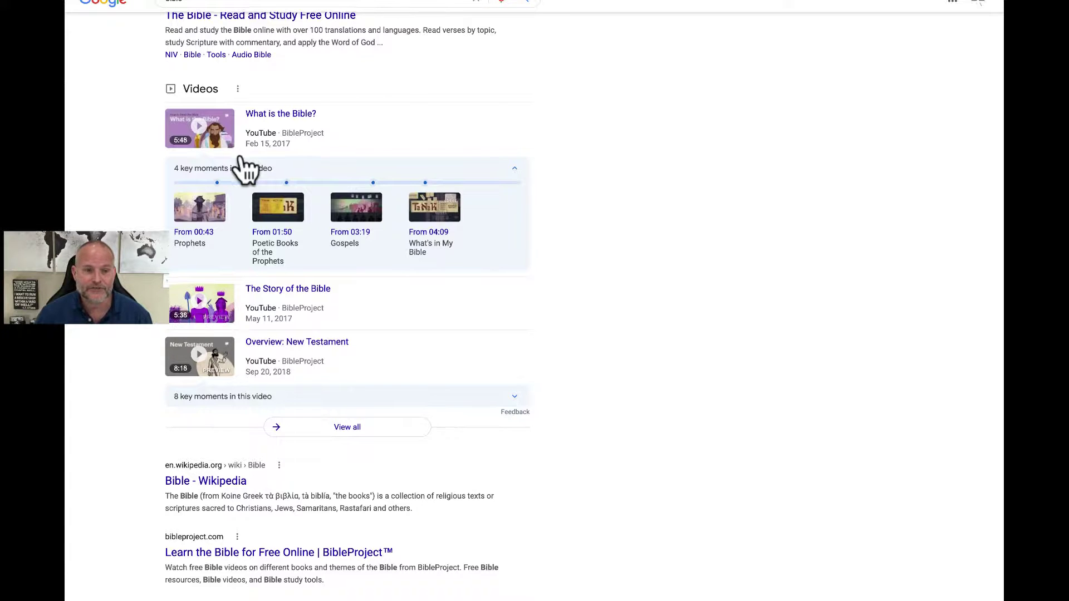
pyautogui.scroll(-5, 244, 170)
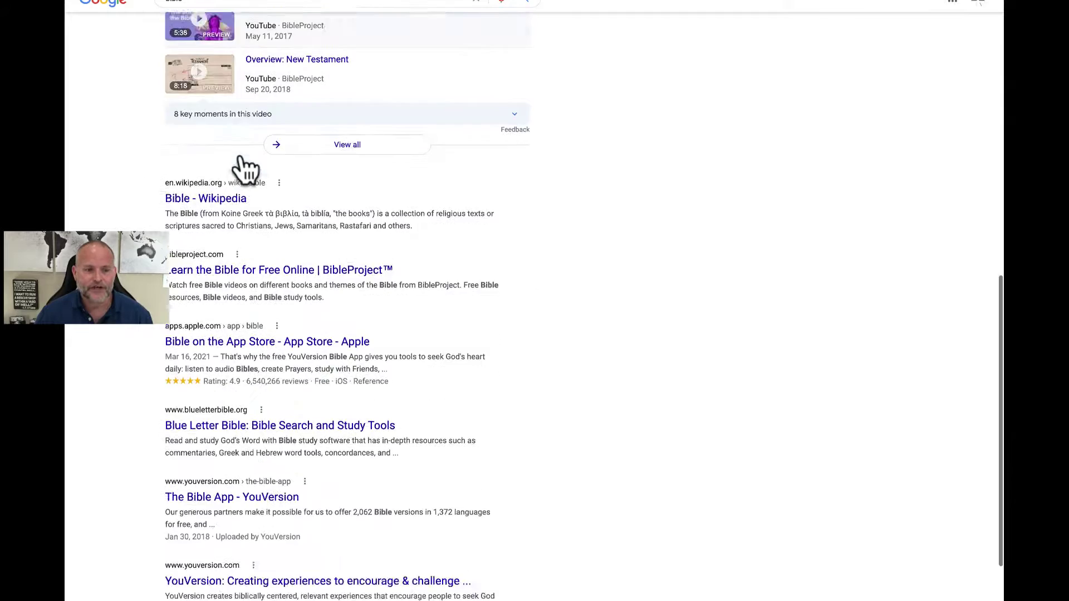
pyautogui.scroll(-4, 245, 170)
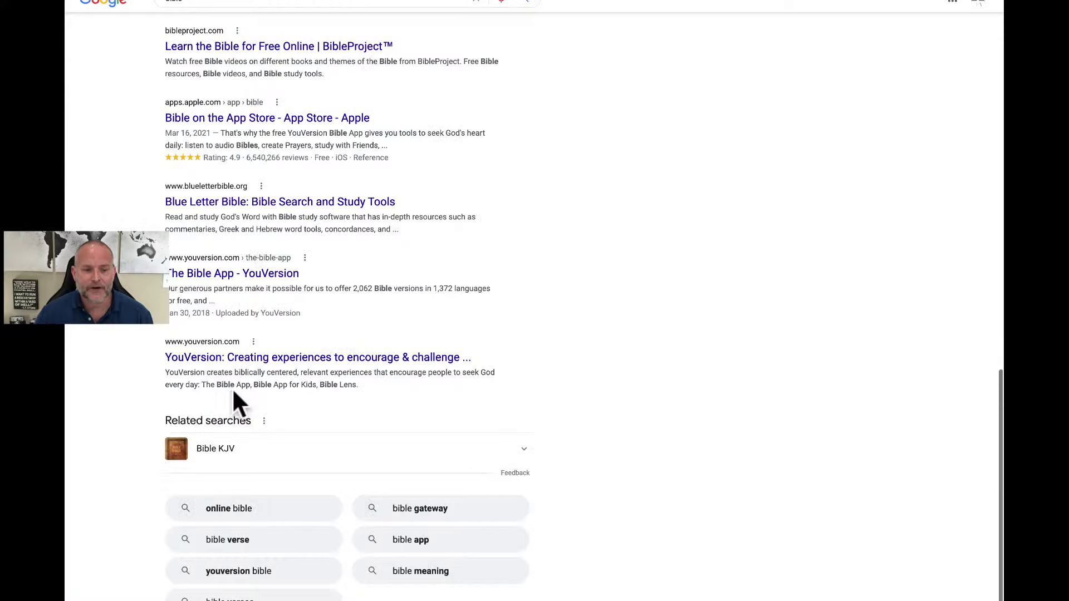
pyautogui.click(785, 548)
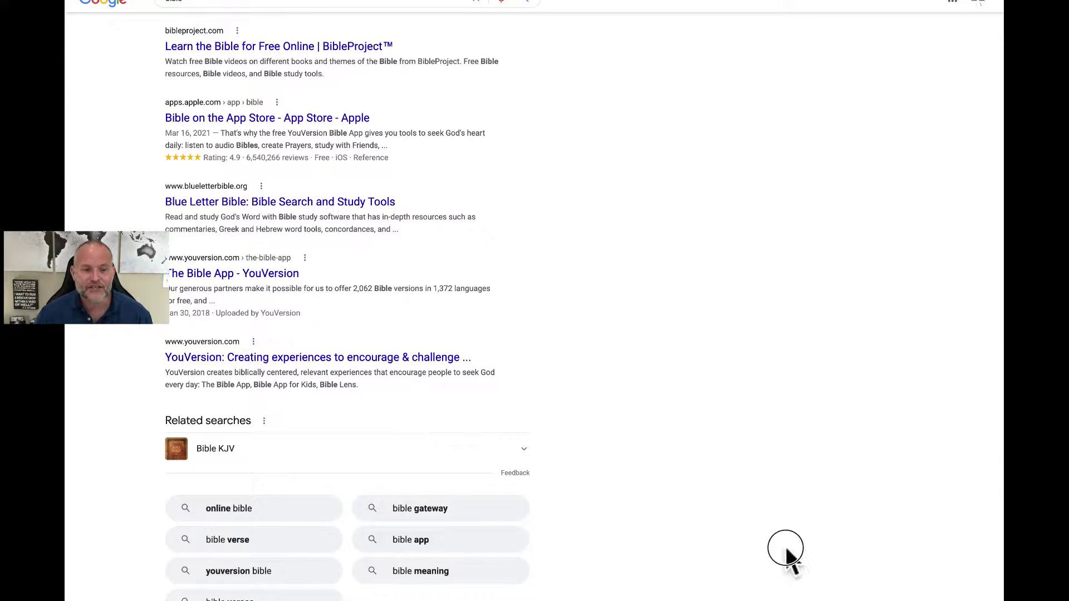